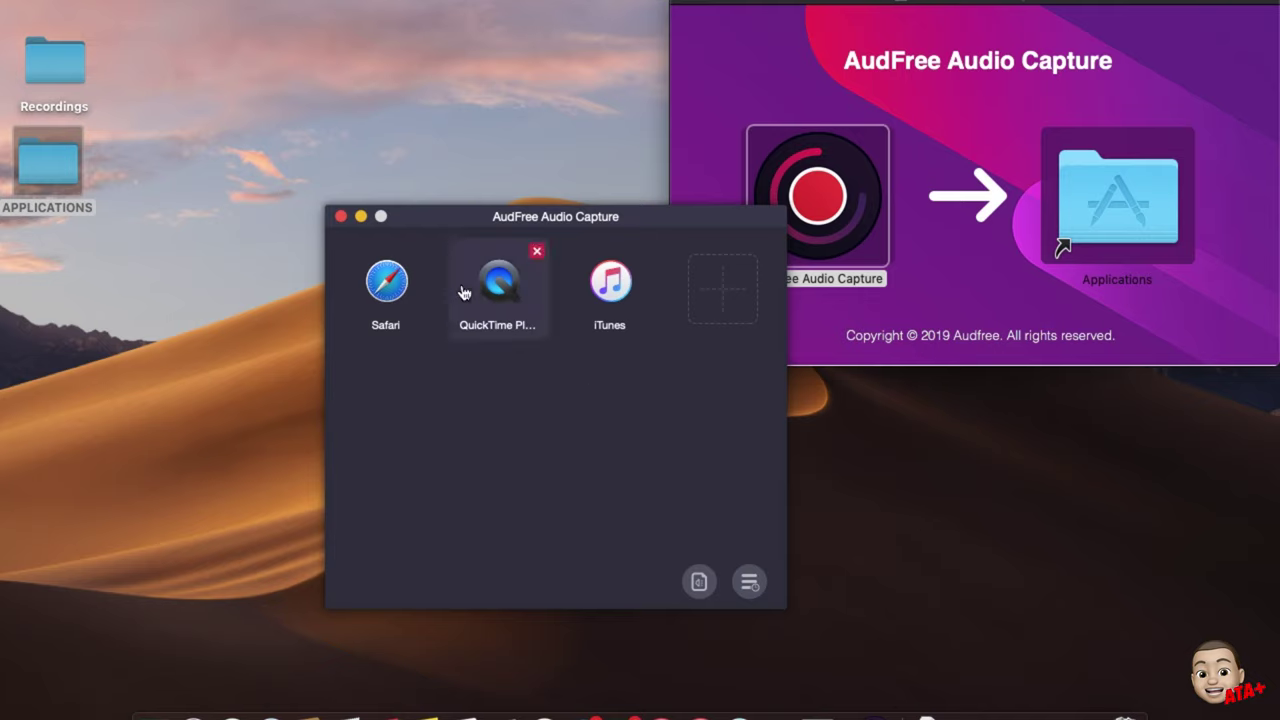
# Step: Choose Safari as the audio capture source and dismiss the trial notice
pyautogui.click(392, 290)
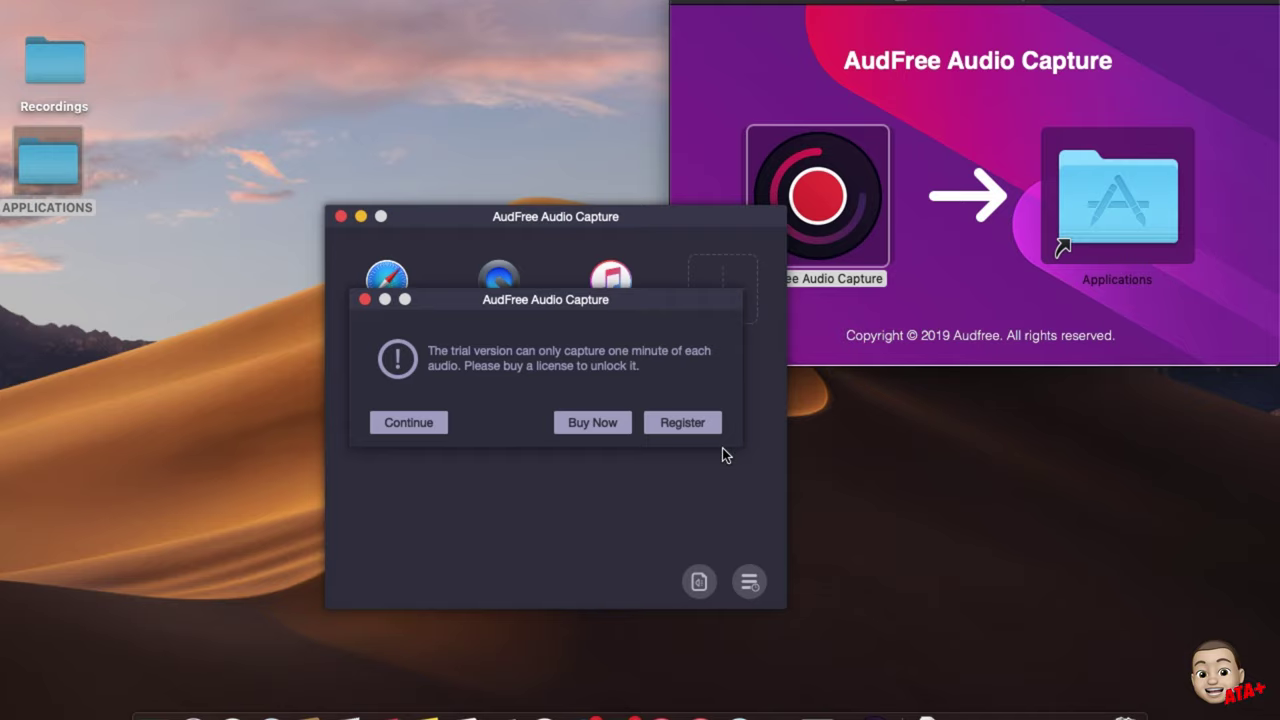
pyautogui.click(408, 423)
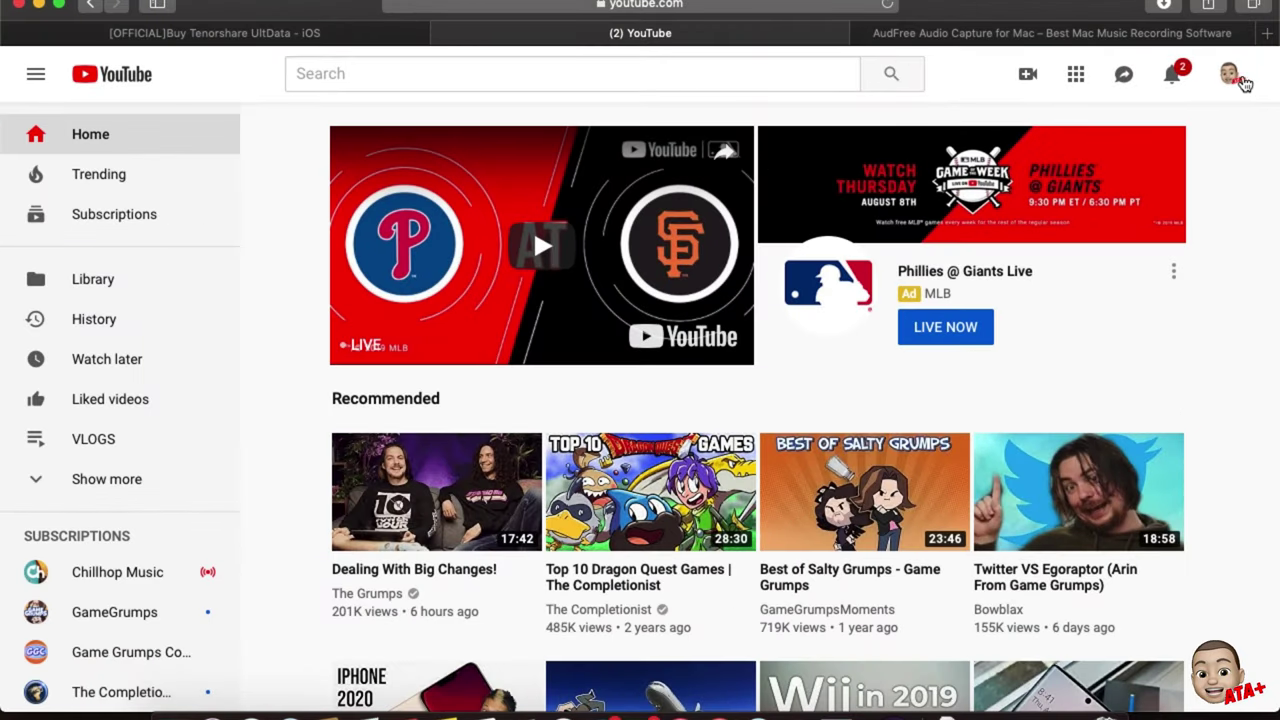
# Step: Go to your own YouTube channel page and scroll down to its videos
pyautogui.click(1233, 76)
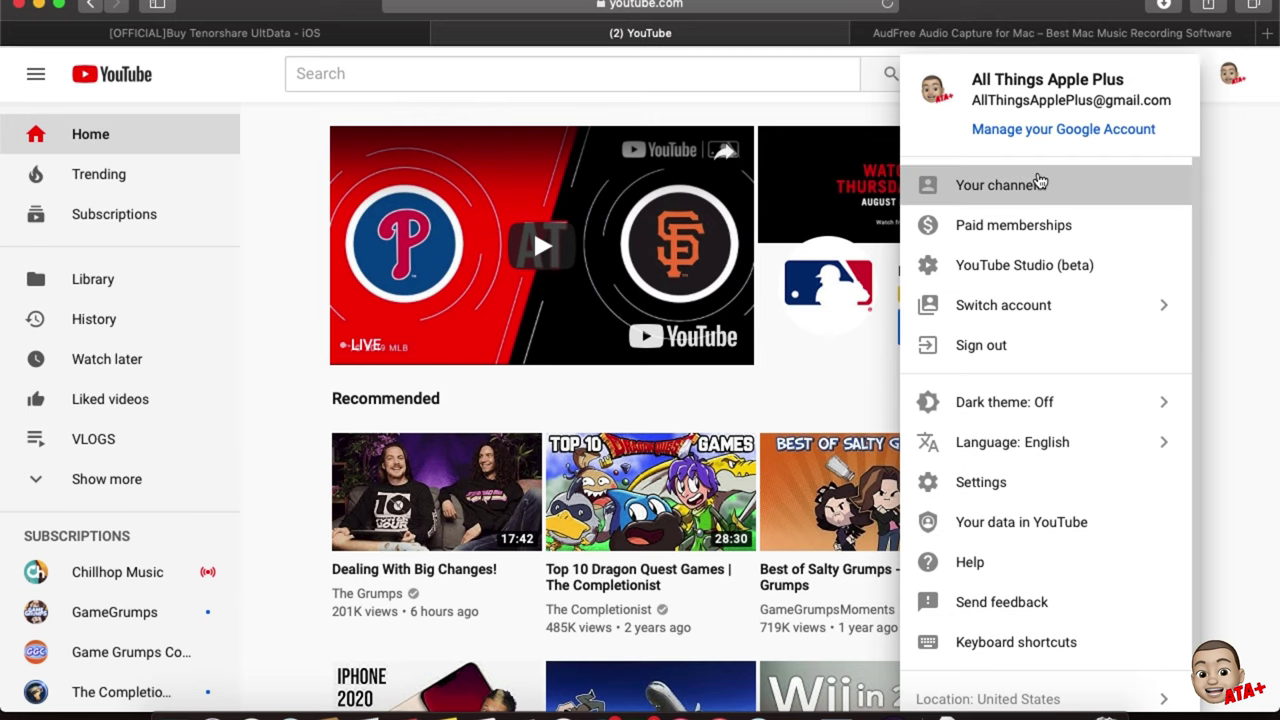
pyautogui.click(1037, 180)
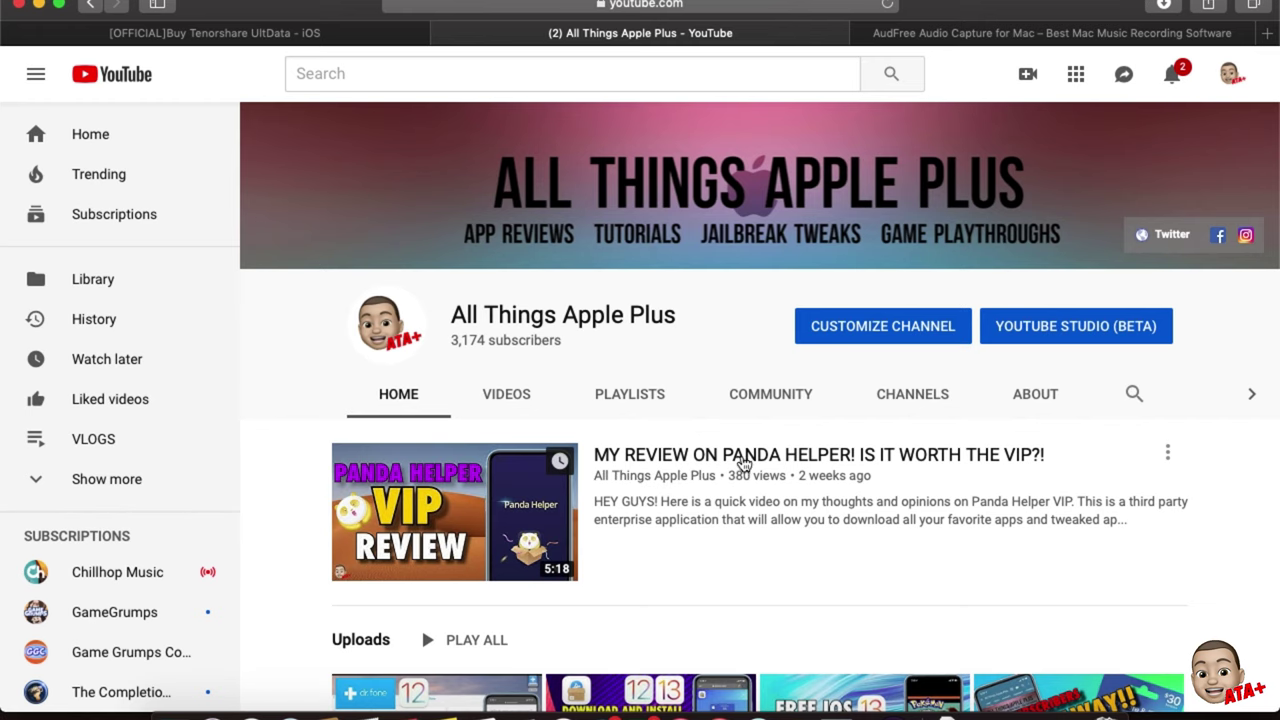
pyautogui.scroll(-5, 743, 457)
pyautogui.scroll(-2, 846, 531)
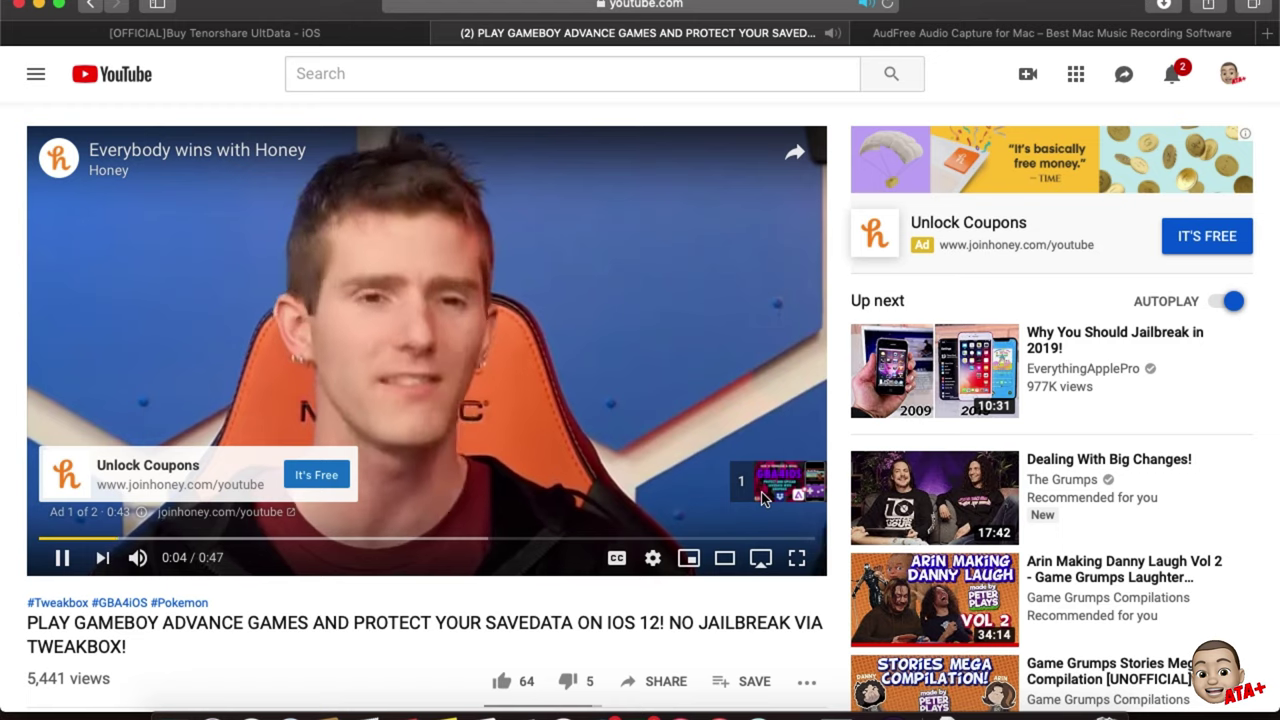
# Step: Skip the Honey and YouTube TV ads, then bring AudFree's Capture List forward
pyautogui.click(760, 490)
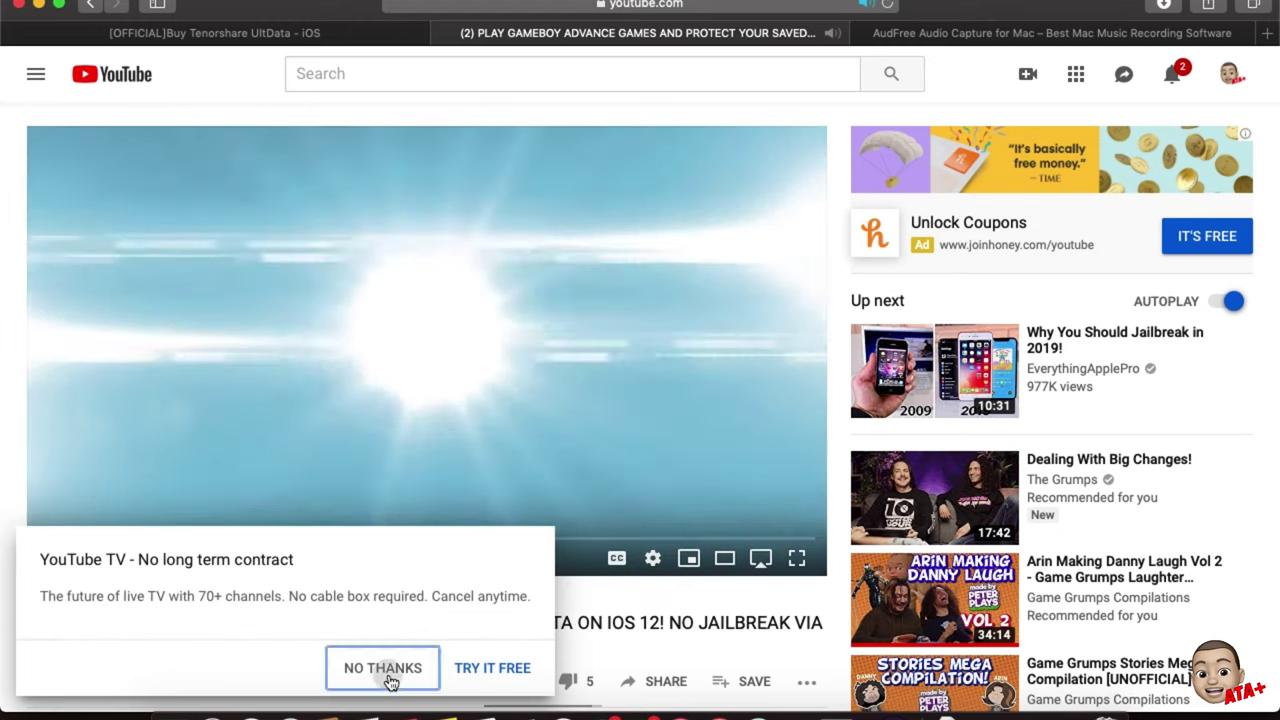
pyautogui.click(390, 681)
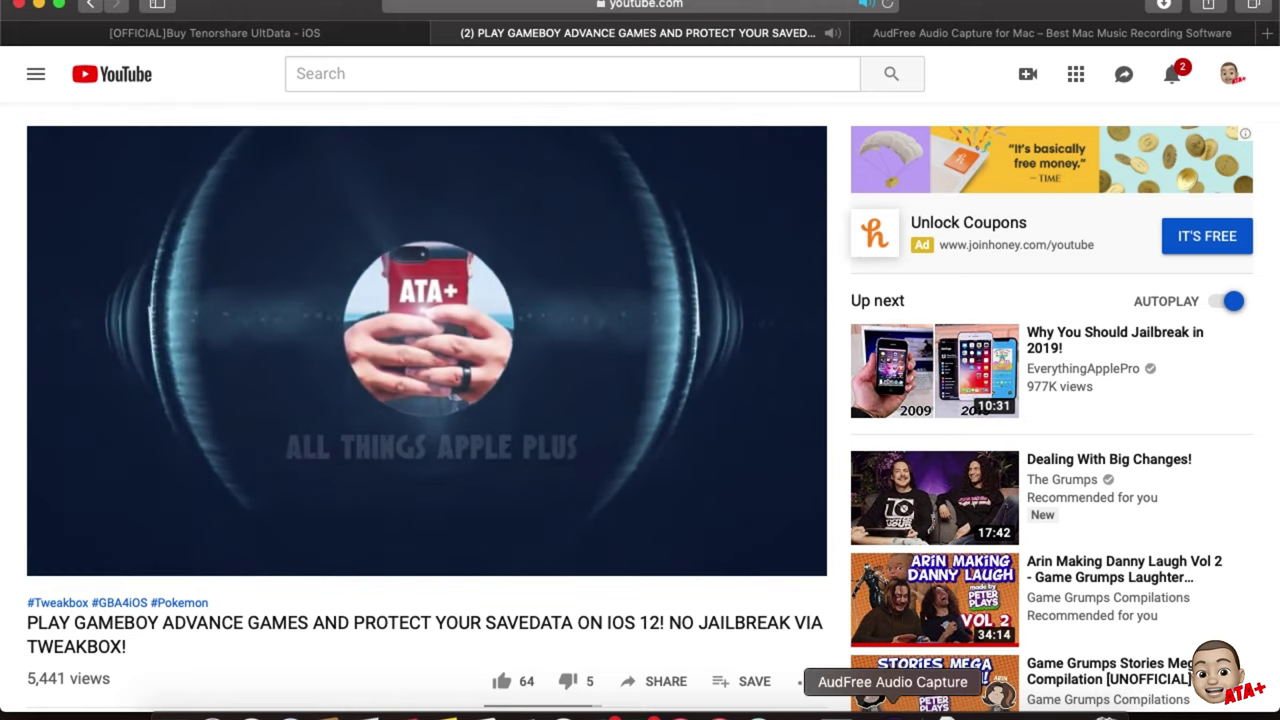
pyautogui.click(893, 713)
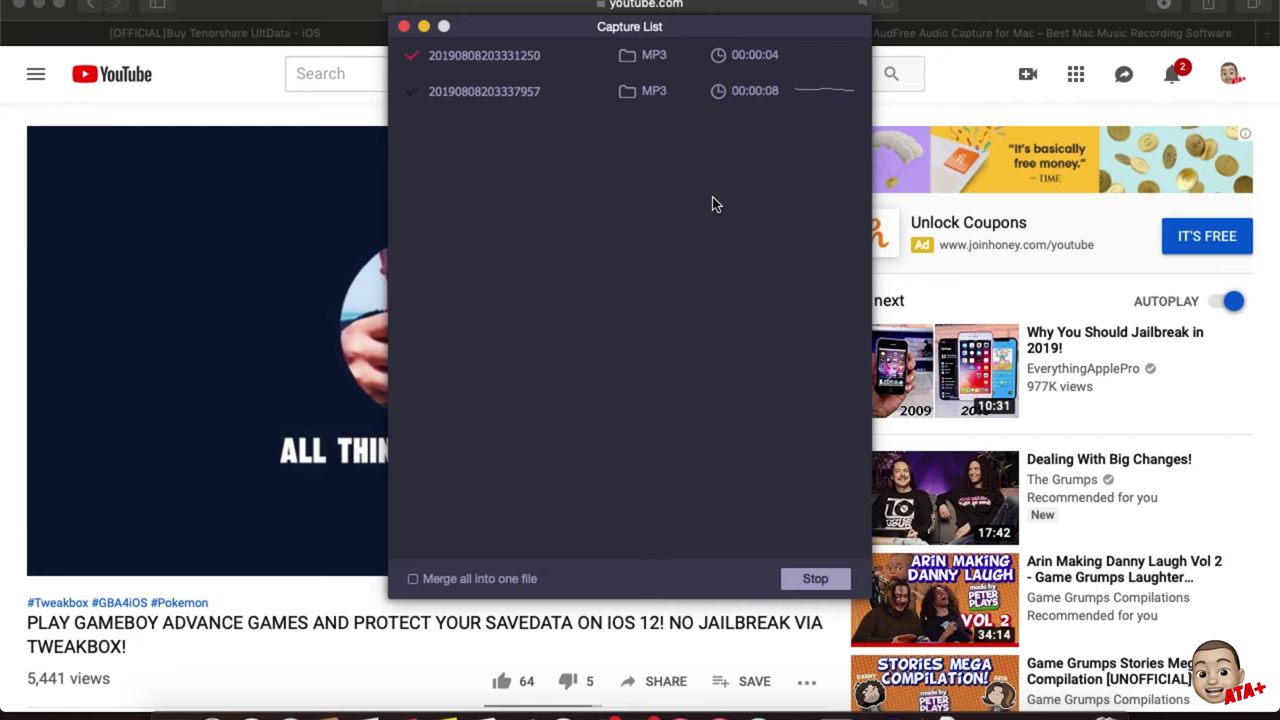
# Step: Move the Capture List aside to the right and stop capturing at 00:00:48
pyautogui.moveTo(590, 16); pyautogui.dragTo(967, 40)
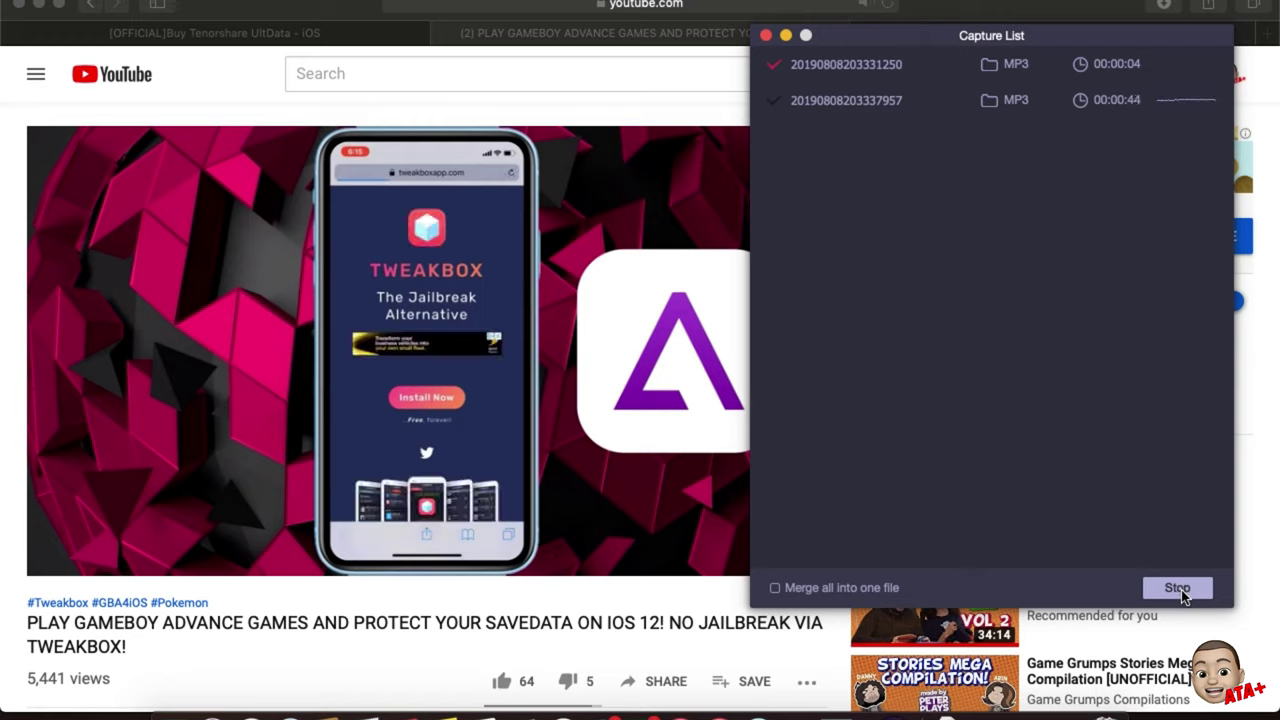
pyautogui.click(1180, 591)
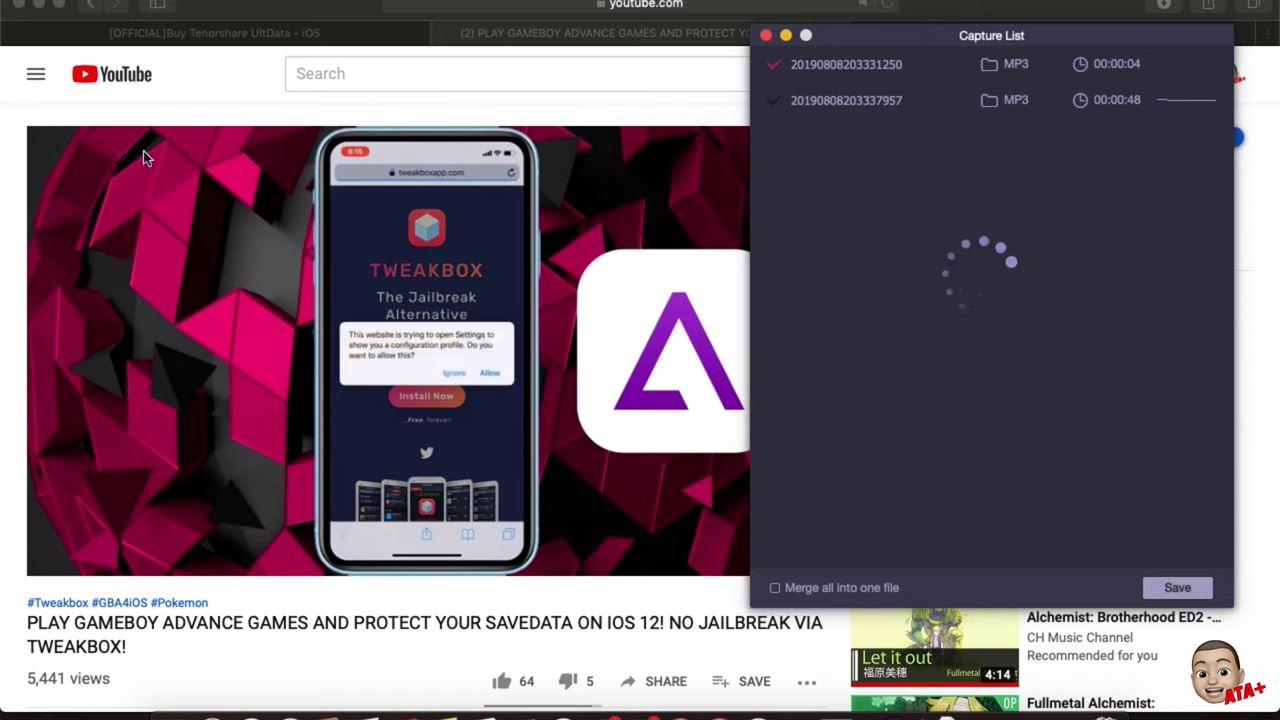
# Step: Hide Safari, rename the second recording, and save both captured MP3s
pyautogui.press('super+q')
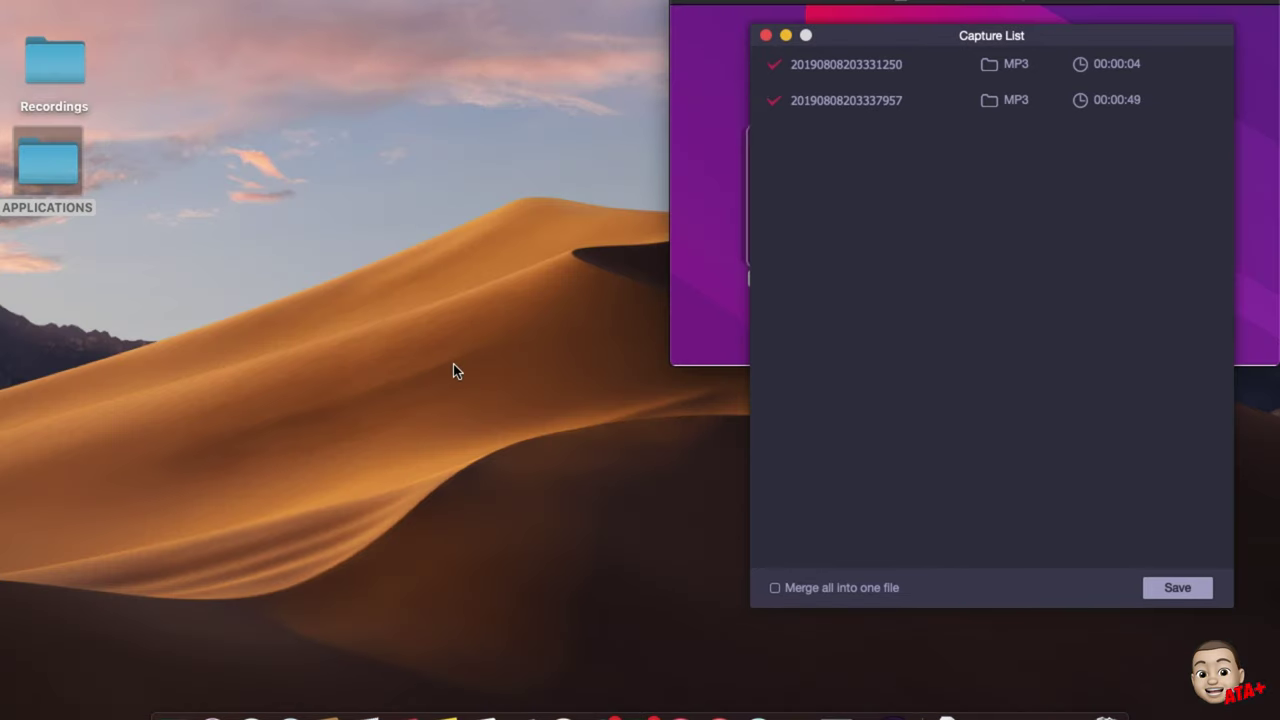
pyautogui.moveTo(893, 99)
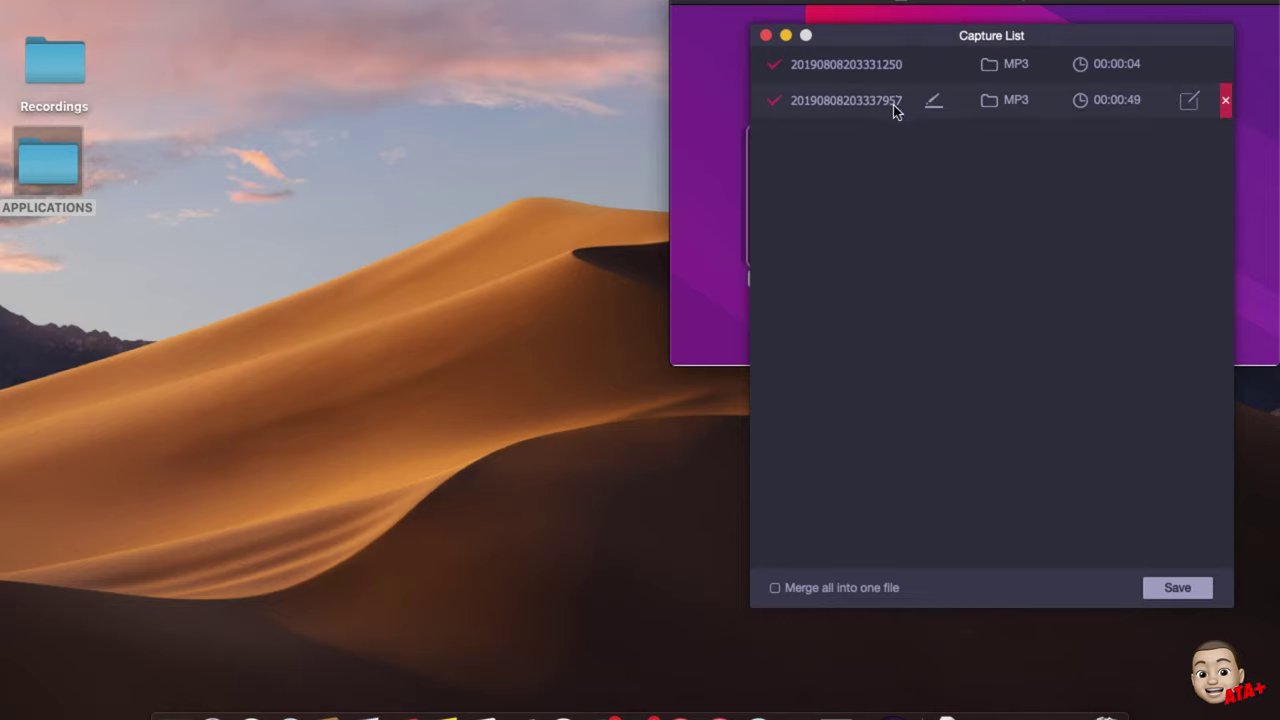
pyautogui.doubleClick(893, 104)
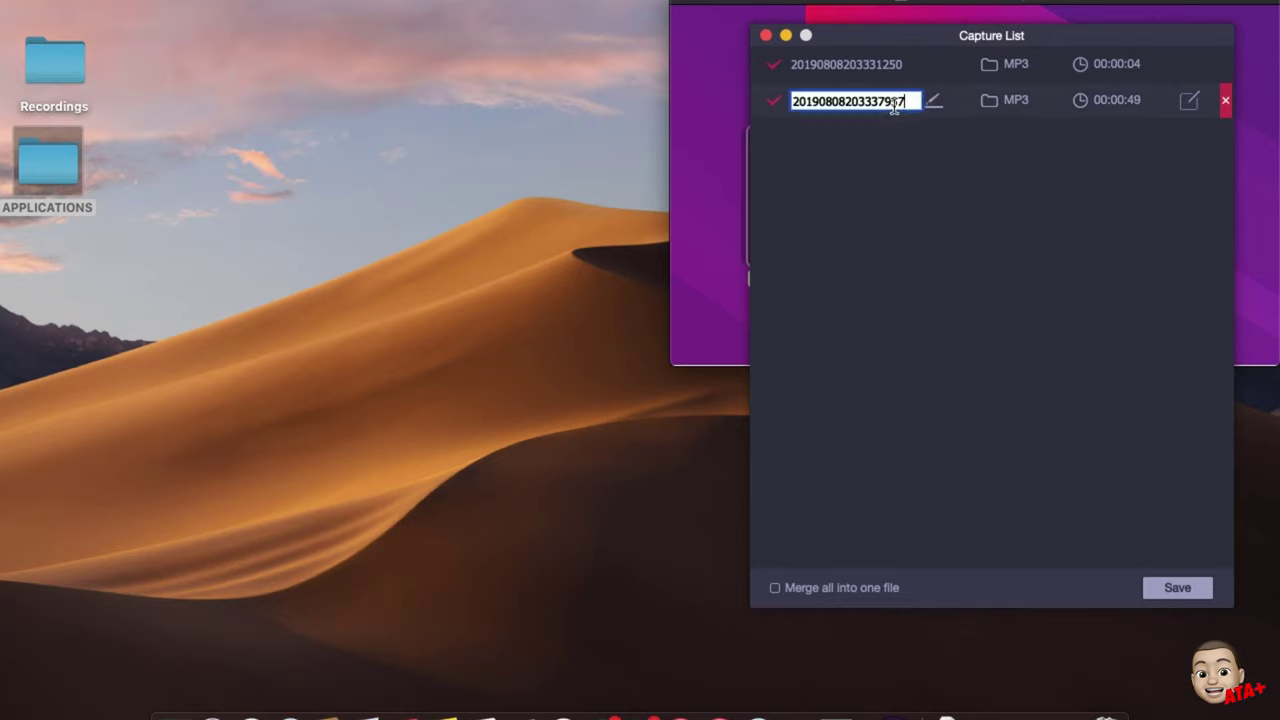
pyautogui.click(972, 110)
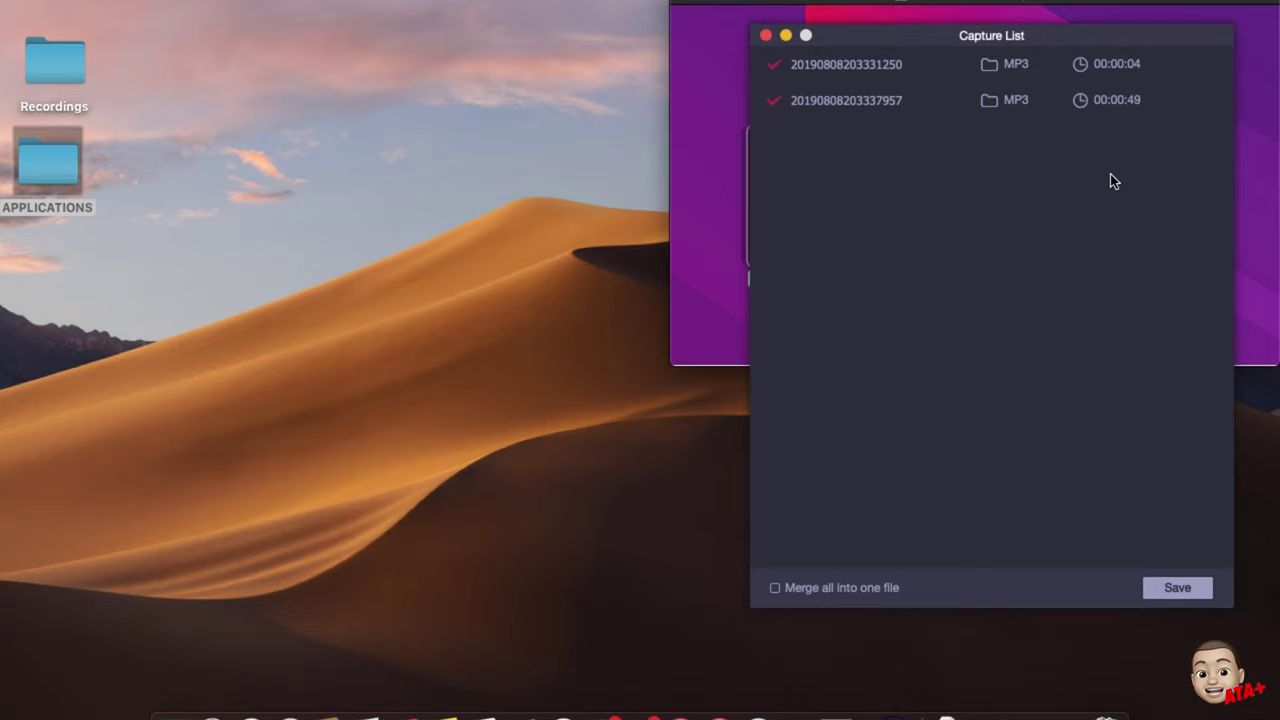
pyautogui.click(1180, 588)
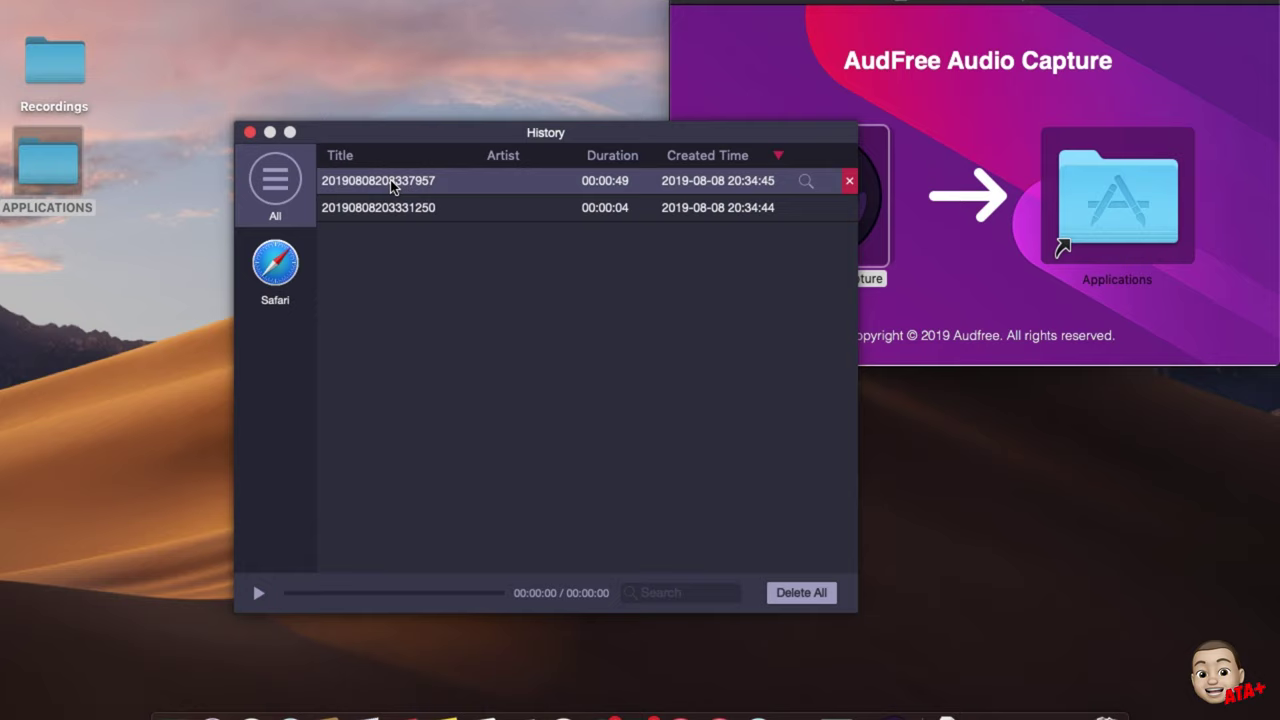
# Step: Play the 49-second recording, pause it, replay it from the start, and pause again
pyautogui.doubleClick(392, 187)
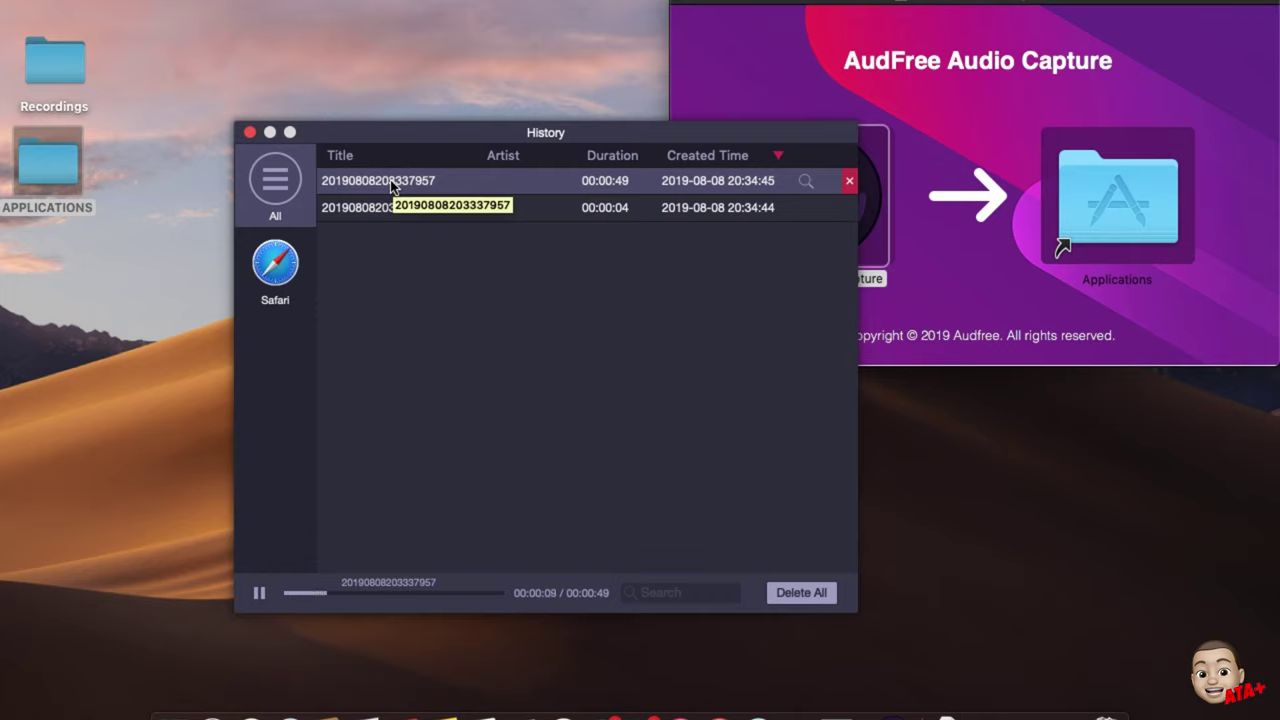
pyautogui.click(259, 596)
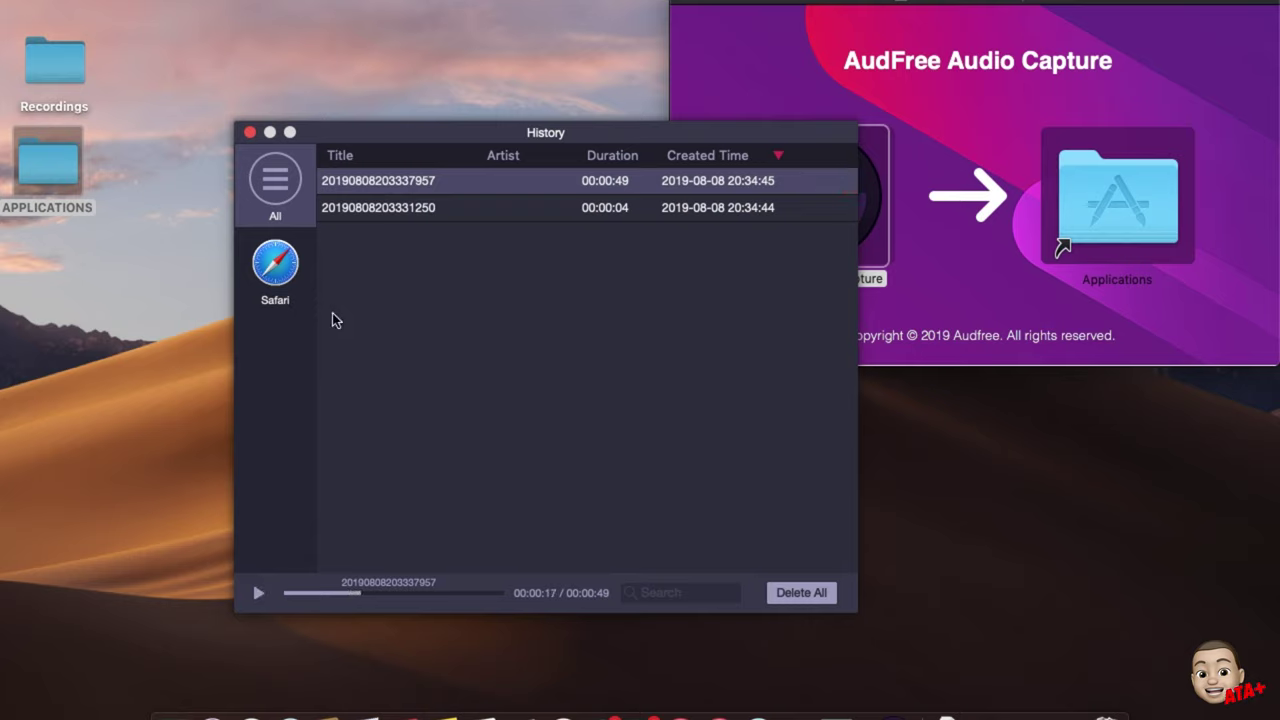
pyautogui.moveTo(637, 178)
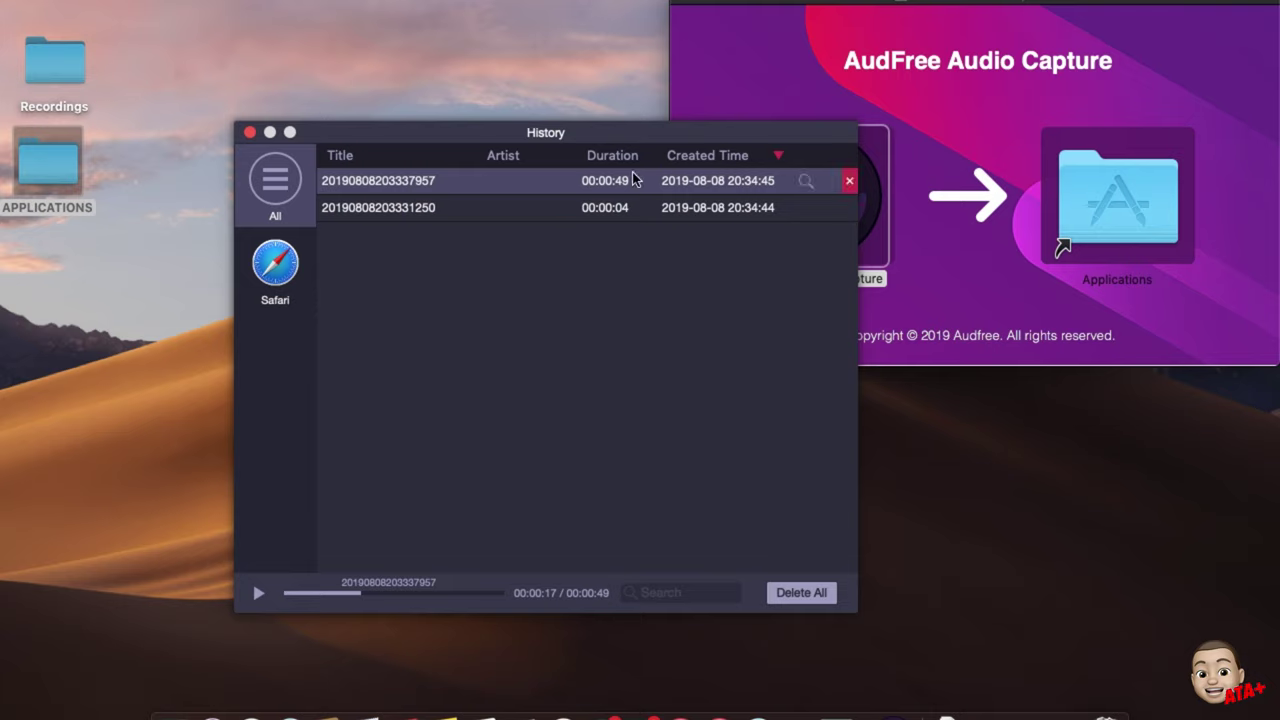
pyautogui.doubleClick(731, 183)
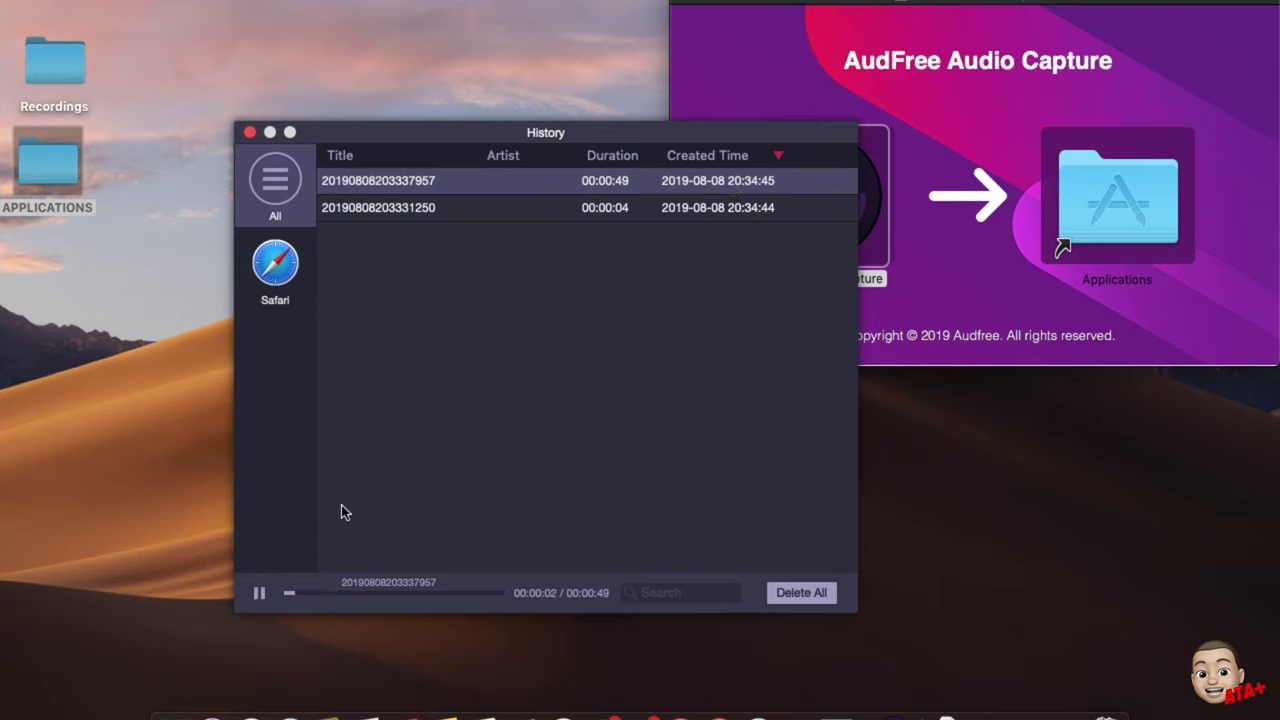
pyautogui.click(259, 597)
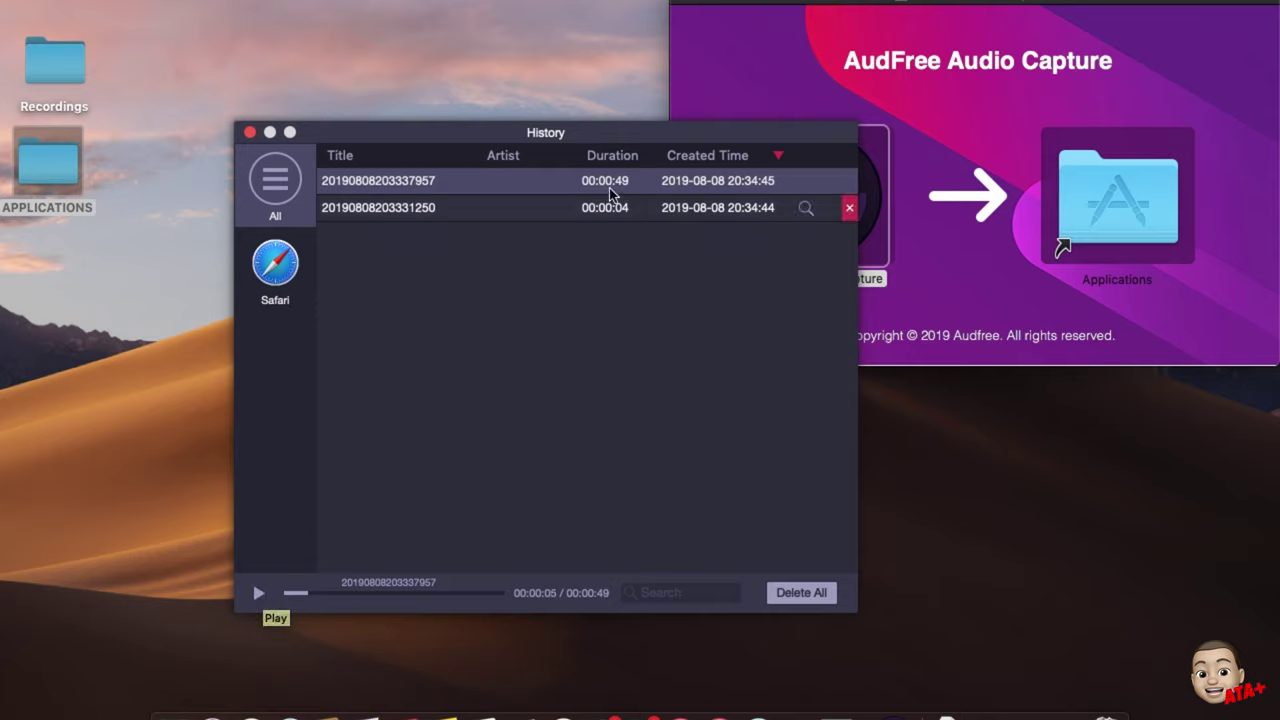
# Step: Select both recordings in the History list
pyautogui.press('super+a')
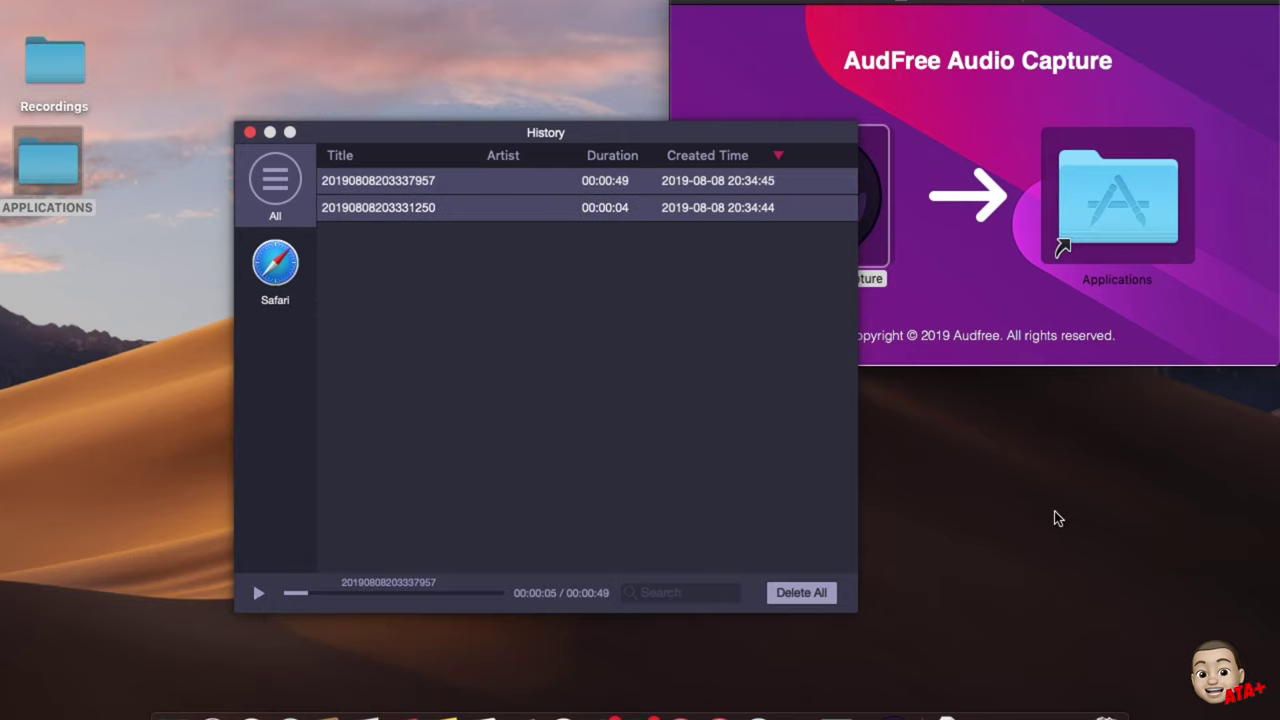
pyautogui.moveTo(572, 192)
pyautogui.moveTo(730, 192)
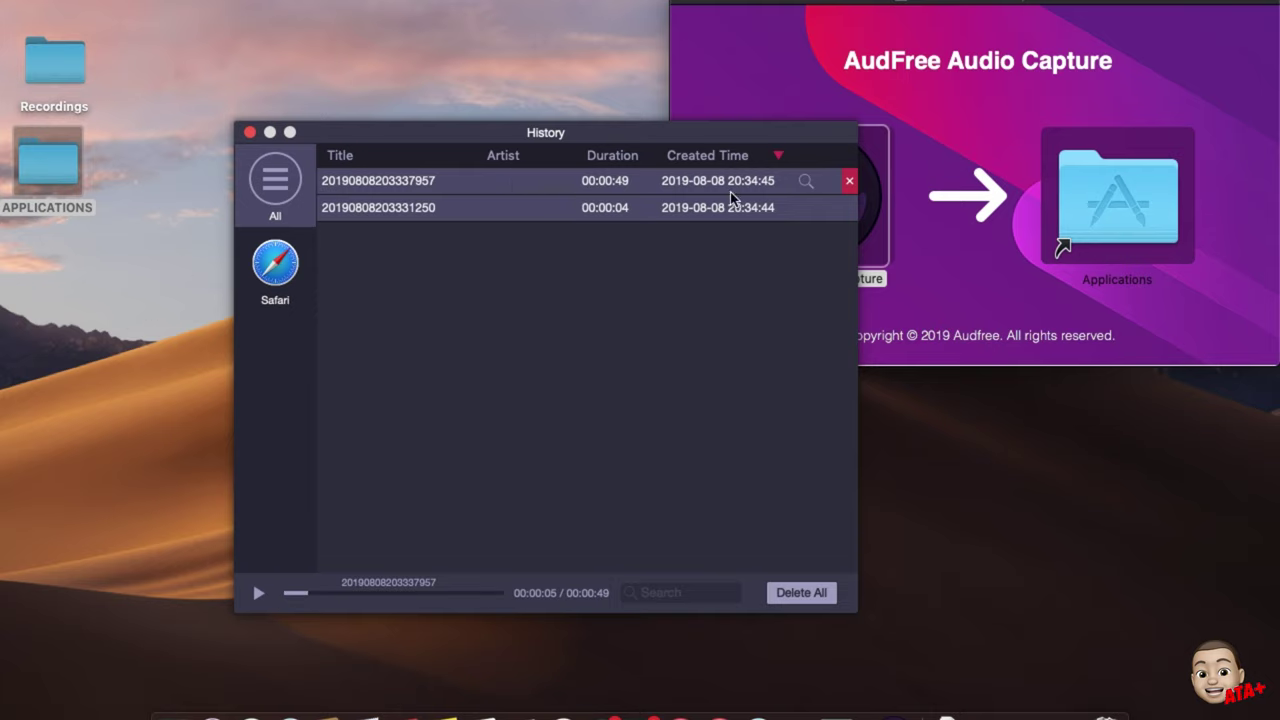
# Step: Move 20190808203337957.mp3 from the Converted folder onto the desktop and hide that window
pyautogui.click(806, 182)
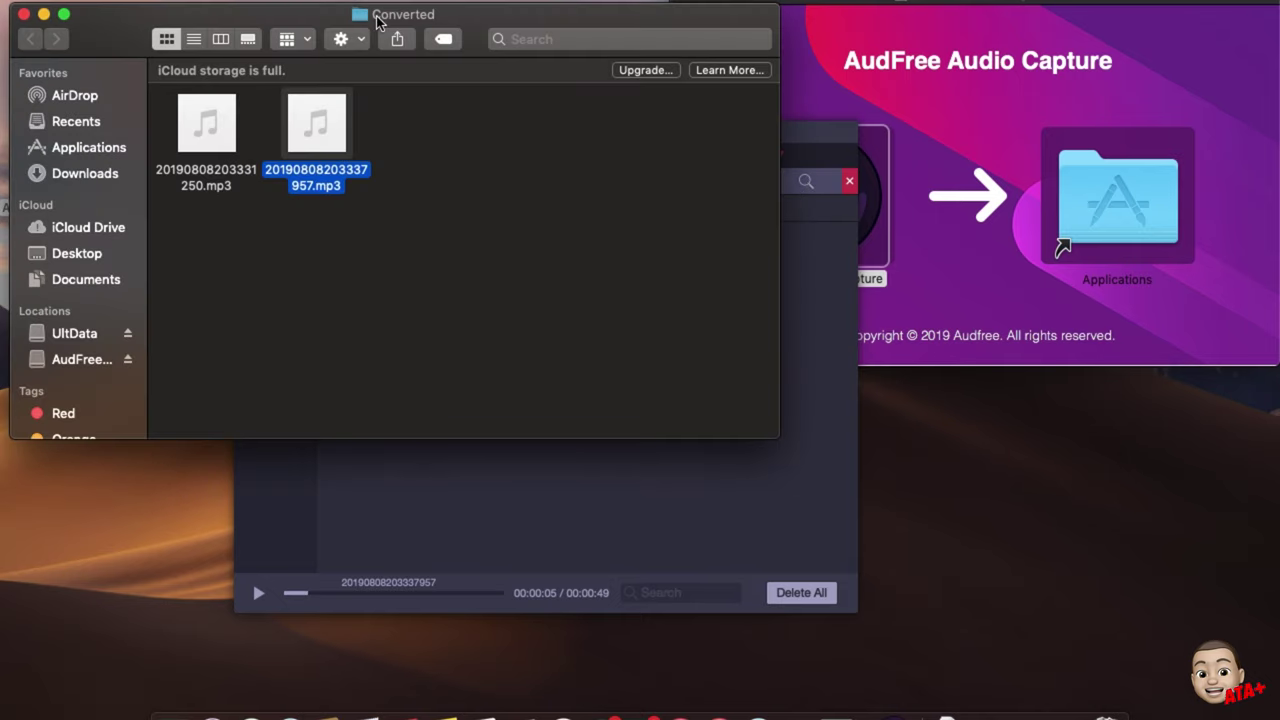
pyautogui.moveTo(377, 21); pyautogui.dragTo(680, 140)
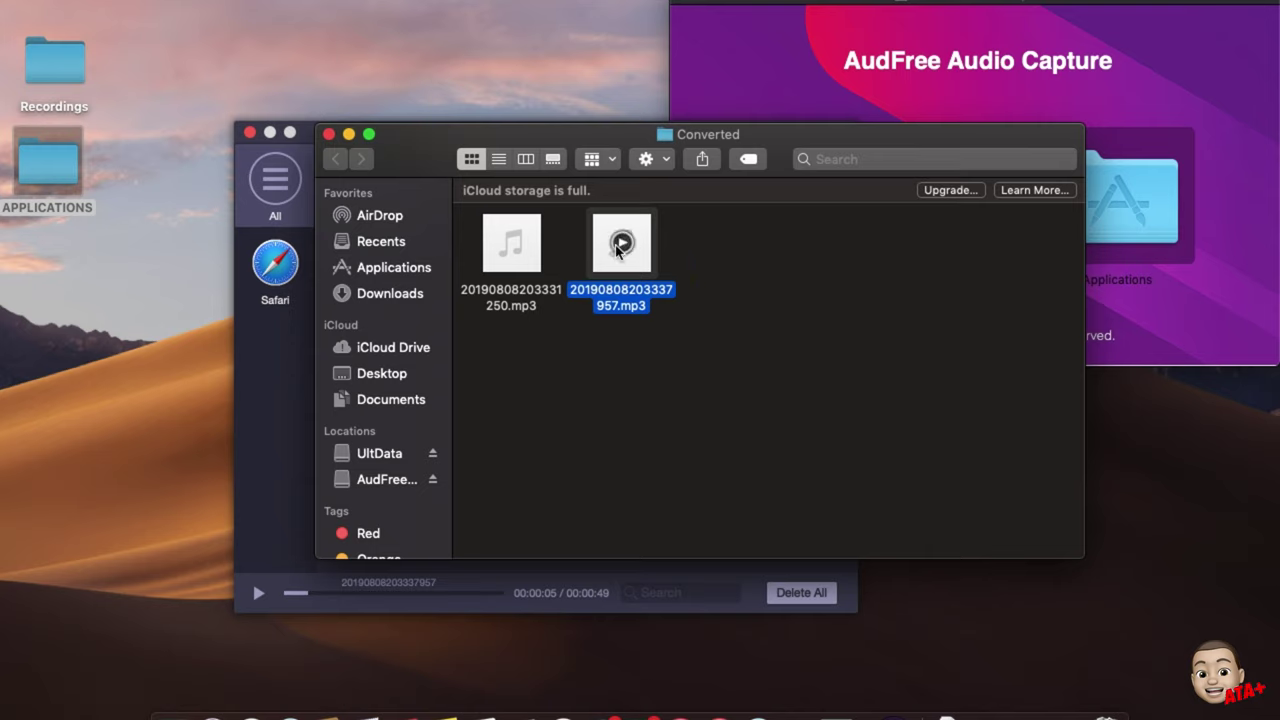
pyautogui.moveTo(621, 243); pyautogui.dragTo(183, 397)
pyautogui.moveTo(51, 415)
pyautogui.mouseDown()
pyautogui.moveTo(35, 440)
pyautogui.moveTo(48, 432)
pyautogui.mouseUp()
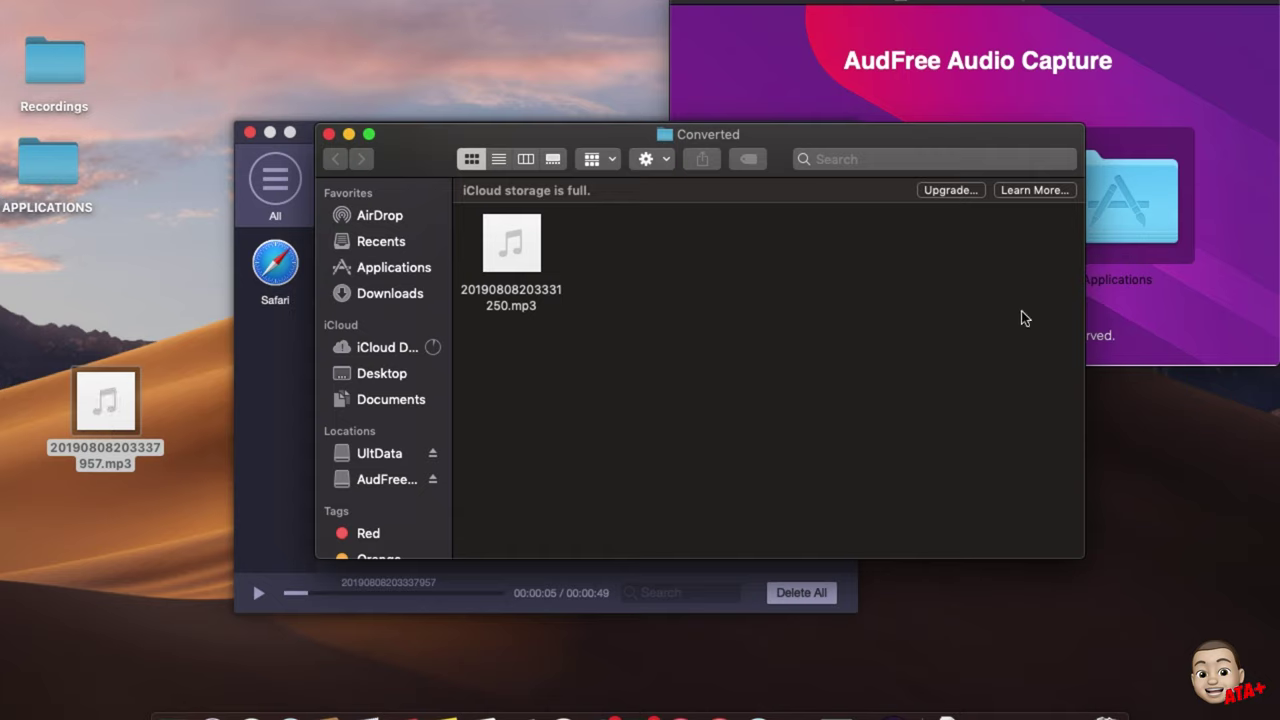
pyautogui.click(349, 134)
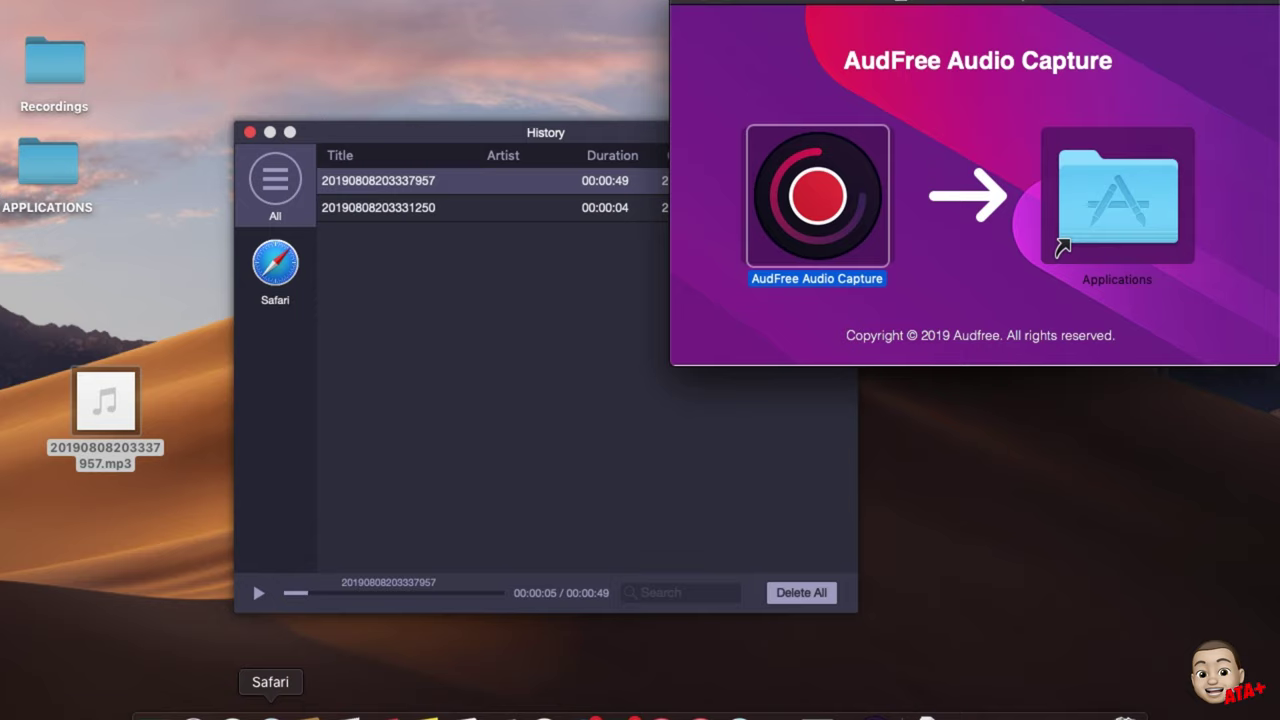
# Step: Launch Safari, go to audfree.com, and scroll through its home page
pyautogui.click(844, 236)
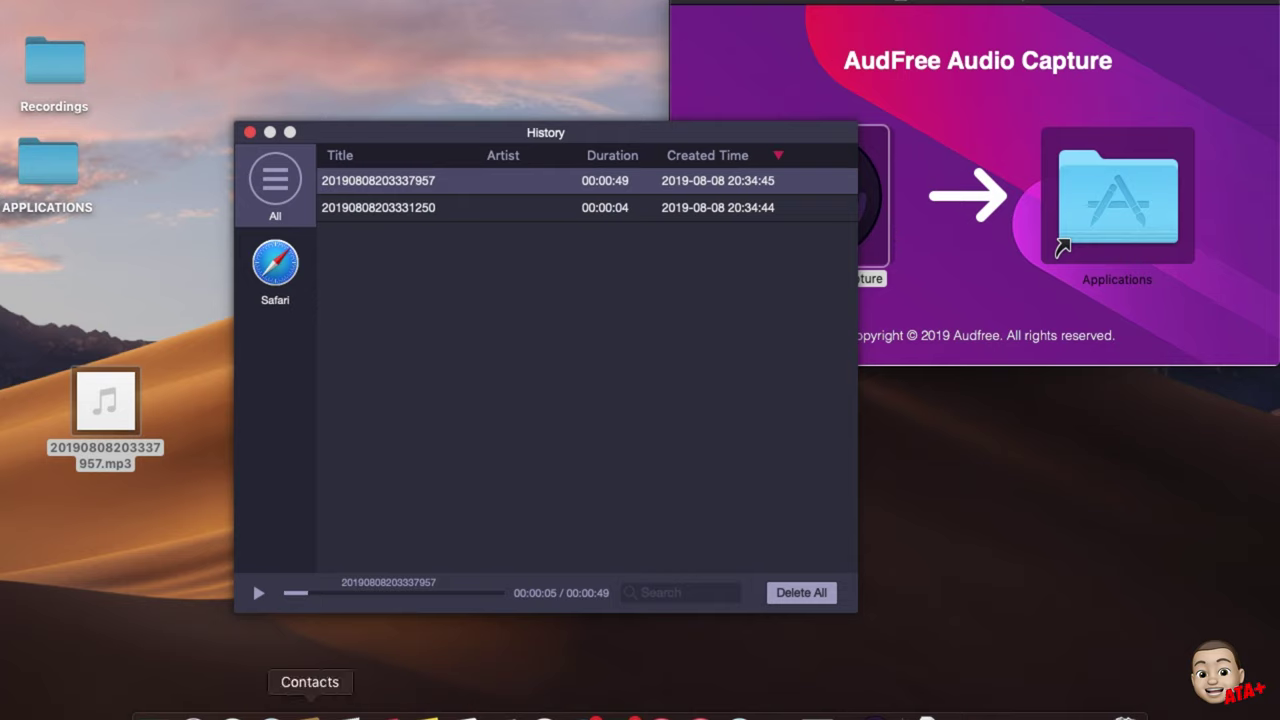
pyautogui.click(270, 712)
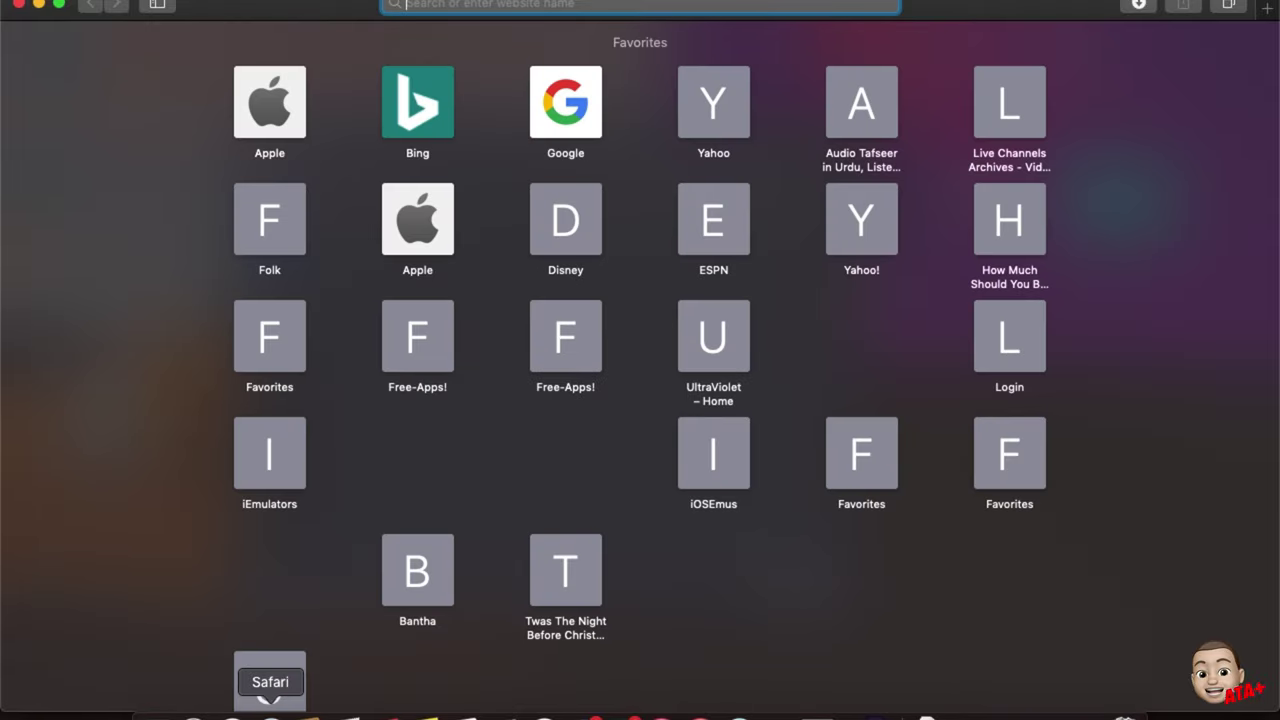
pyautogui.write('a')
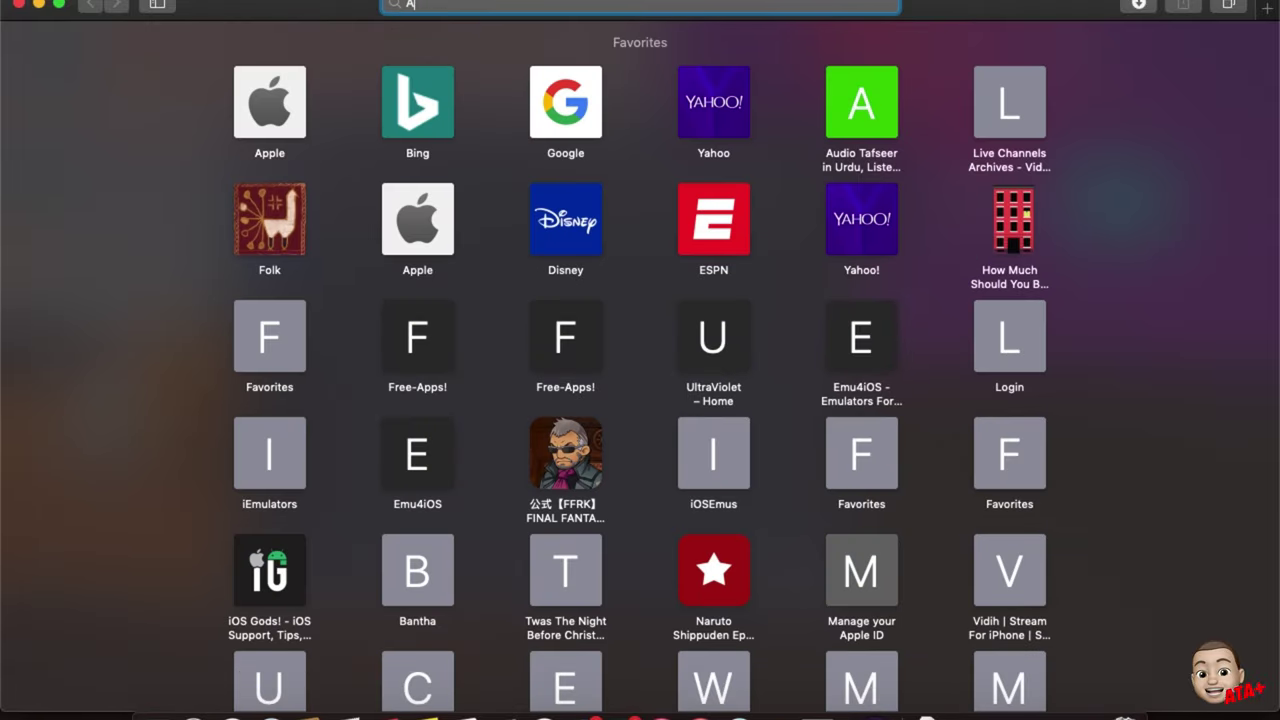
pyautogui.press('Return')
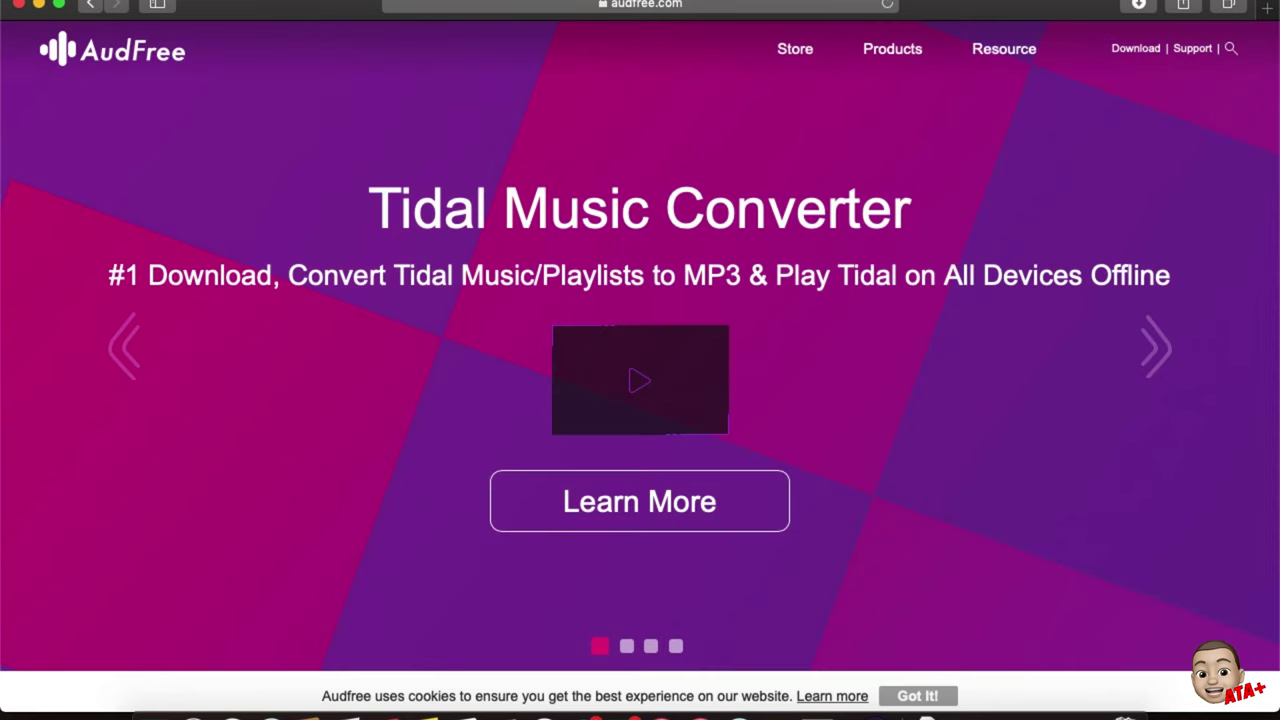
pyautogui.scroll(-10, 883, 405)
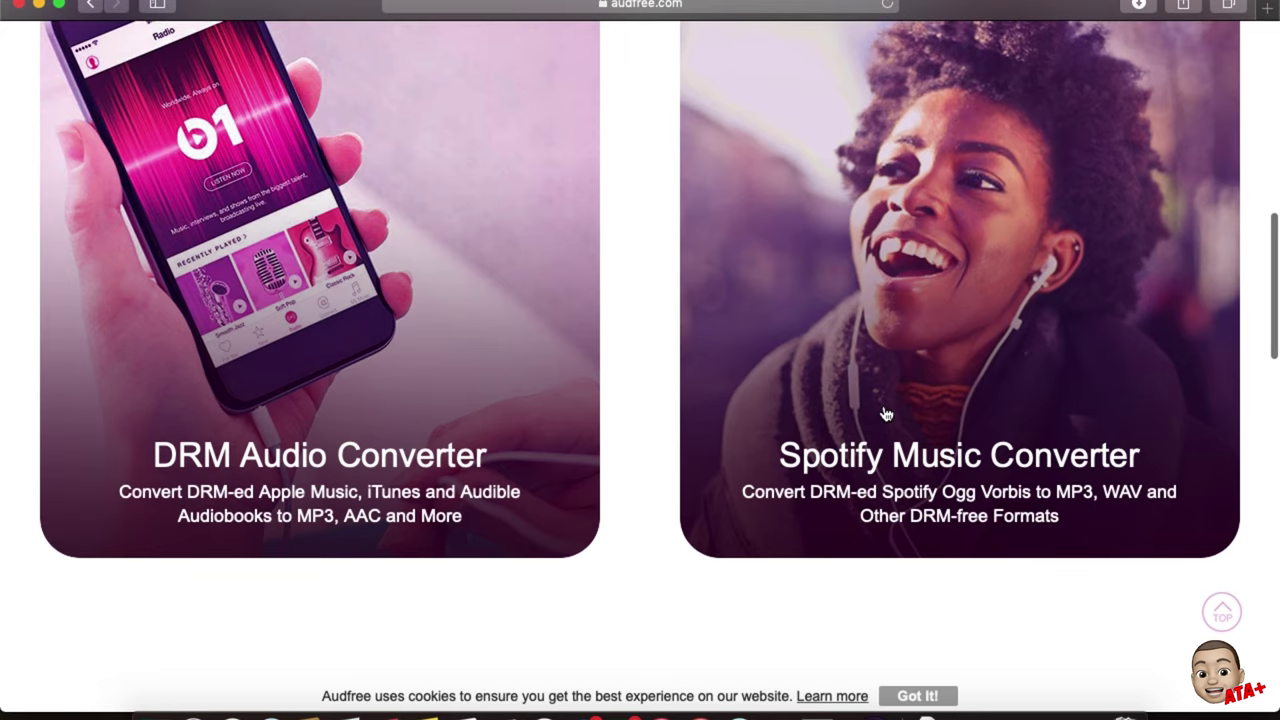
pyautogui.scroll(-5, 885, 413)
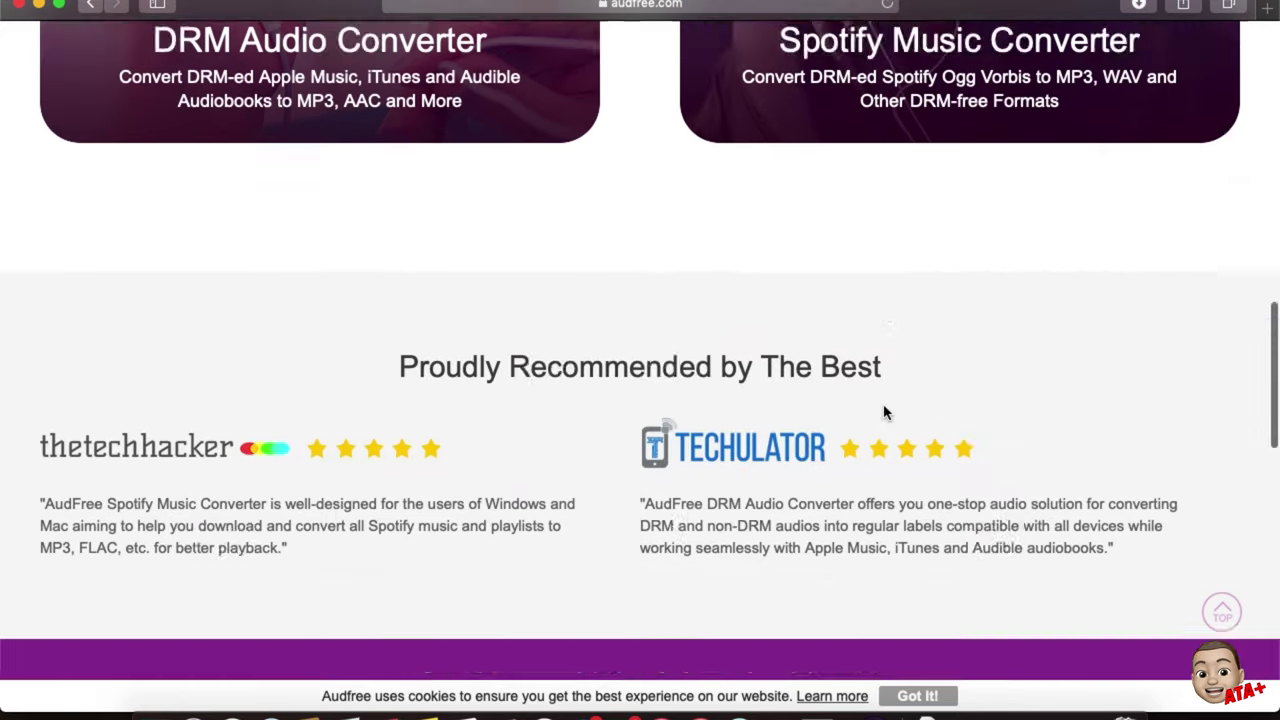
pyautogui.scroll(15, 883, 410)
# Step: Open the Audio Capture product page from Products and scroll through it back to the top
pyautogui.moveTo(877, 57)
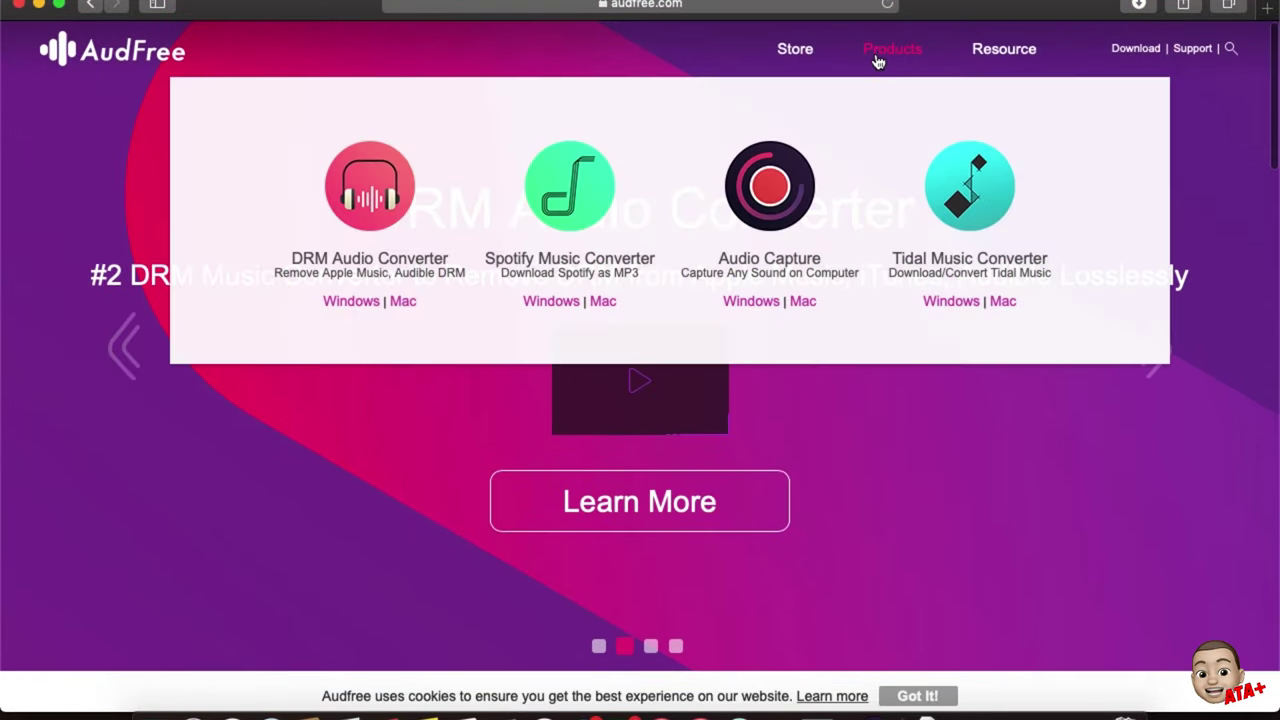
pyautogui.click(786, 200)
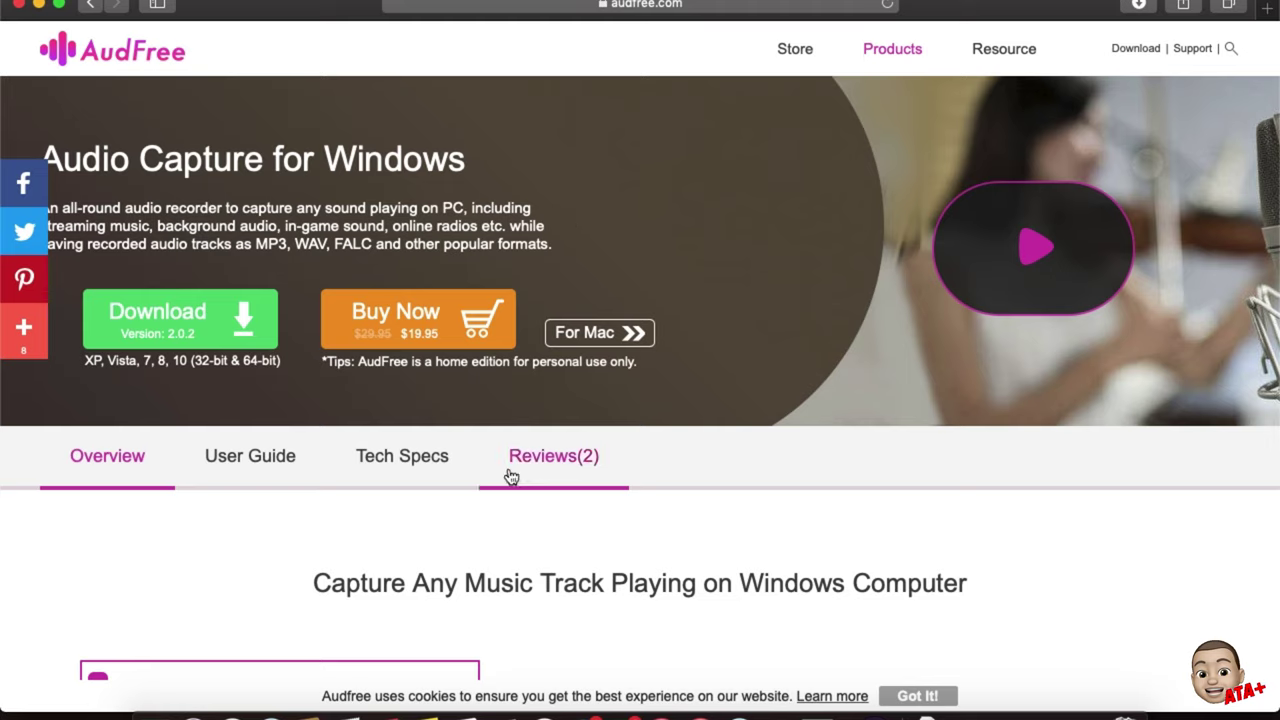
pyautogui.scroll(-10, 511, 477)
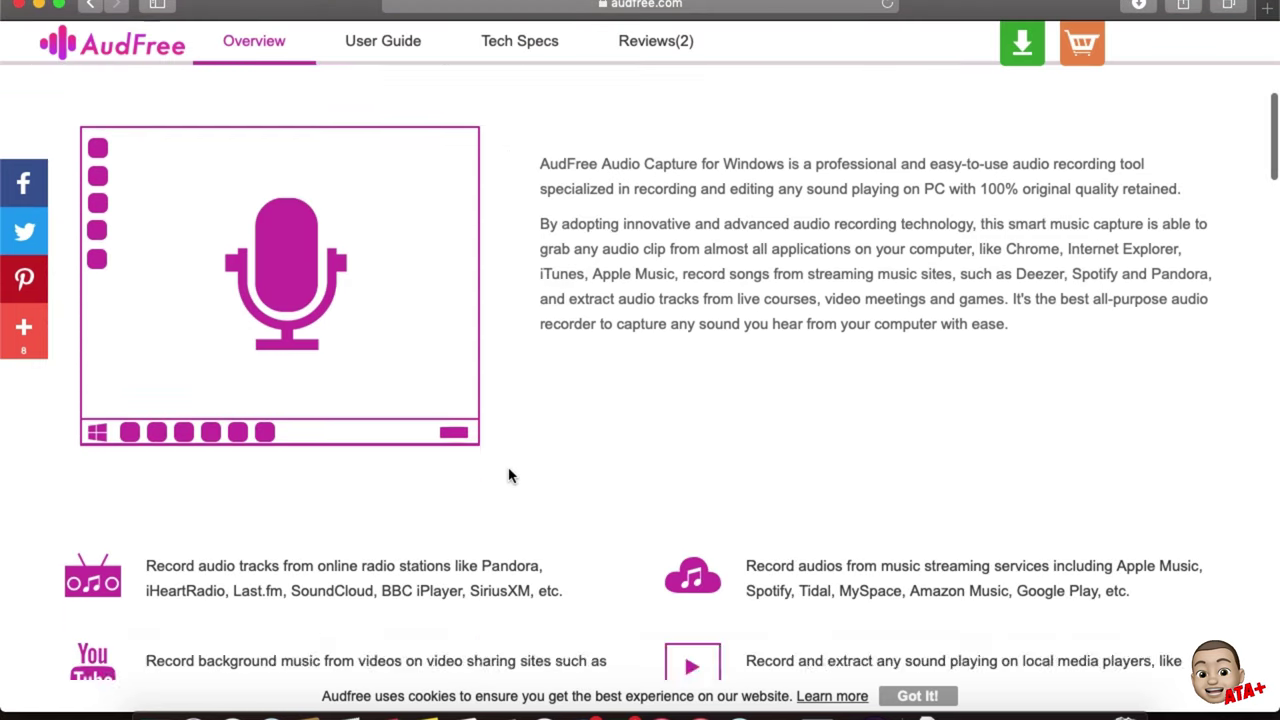
pyautogui.scroll(-8, 508, 476)
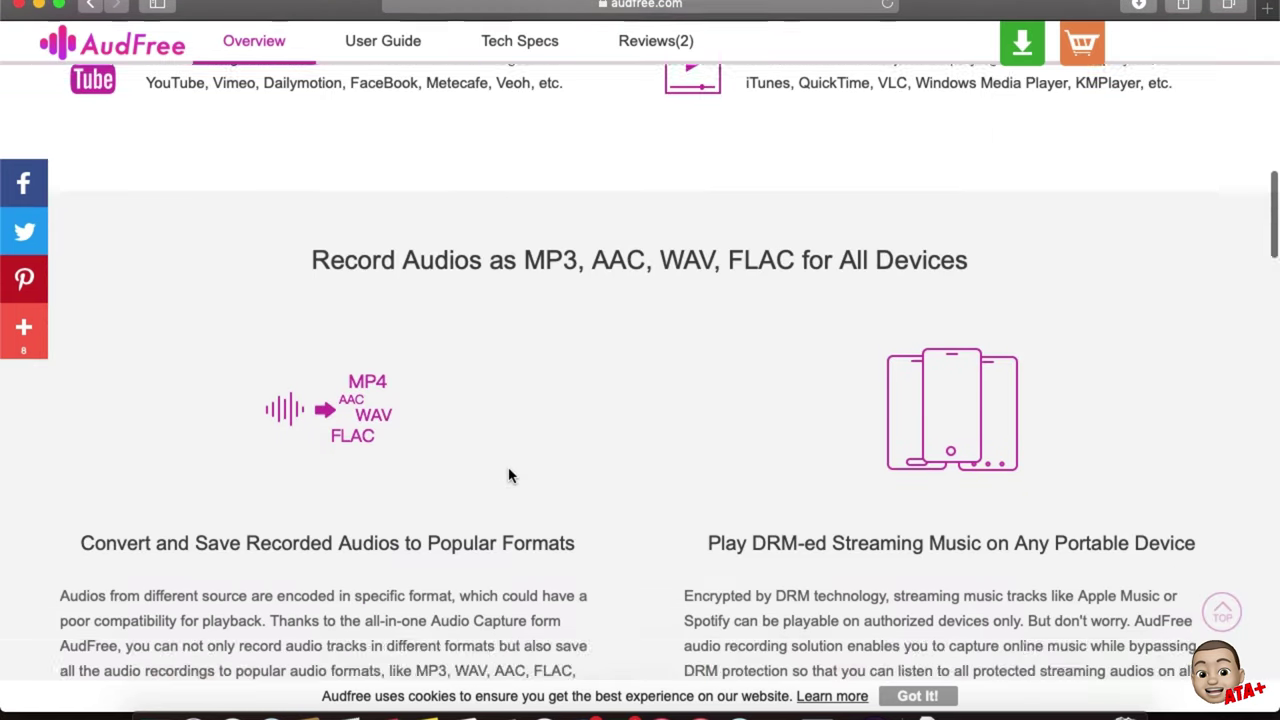
pyautogui.scroll(-10, 508, 476)
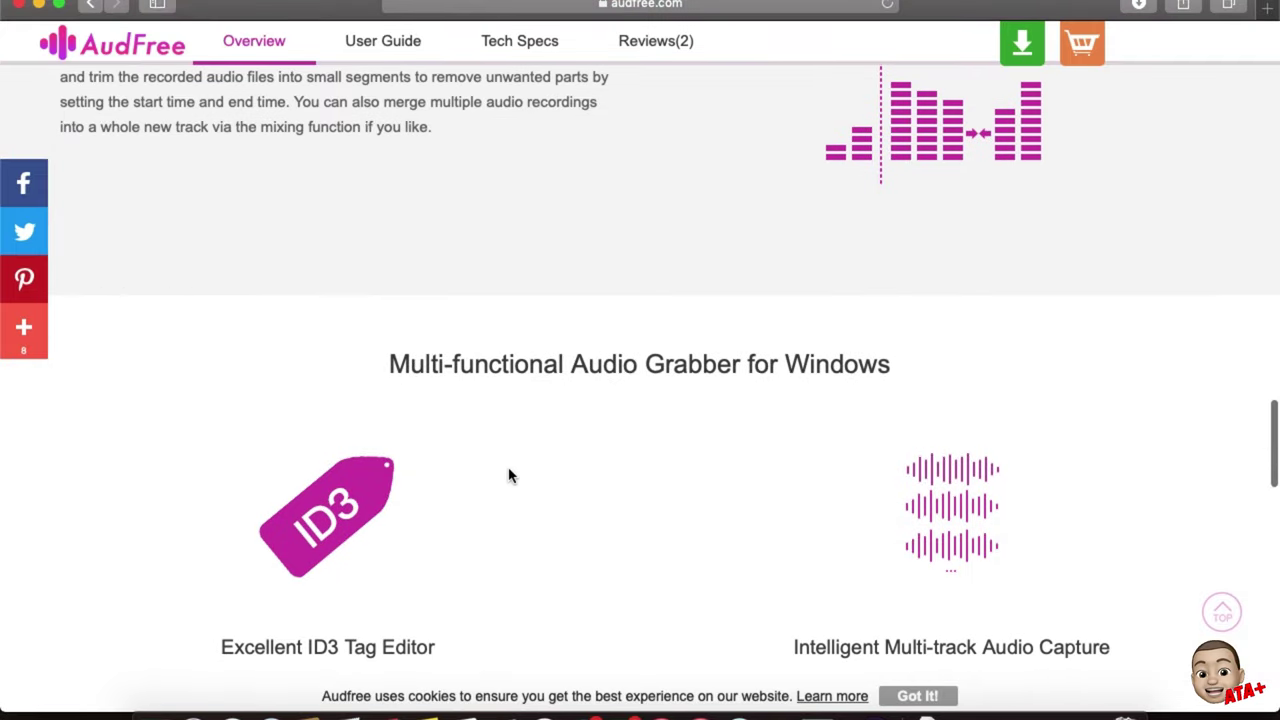
pyautogui.scroll(-4, 508, 476)
pyautogui.scroll(-12, 508, 476)
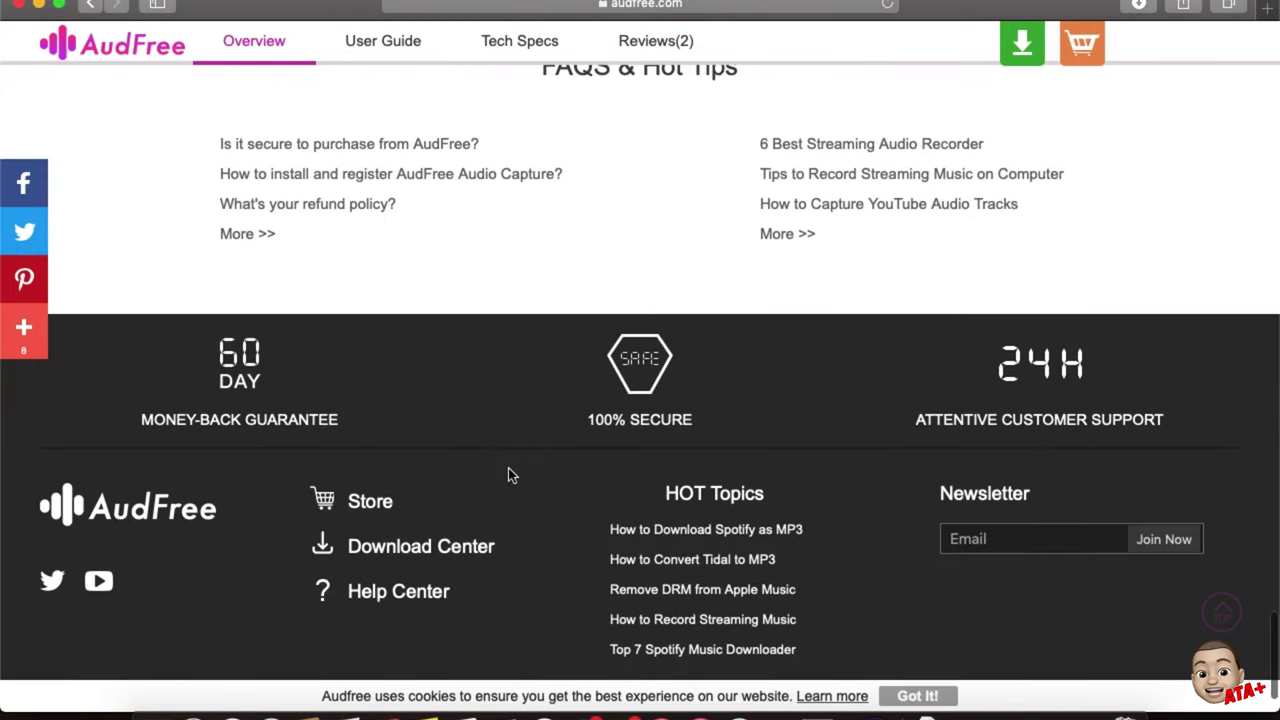
pyautogui.scroll(8, 508, 475)
pyautogui.scroll(10, 508, 475)
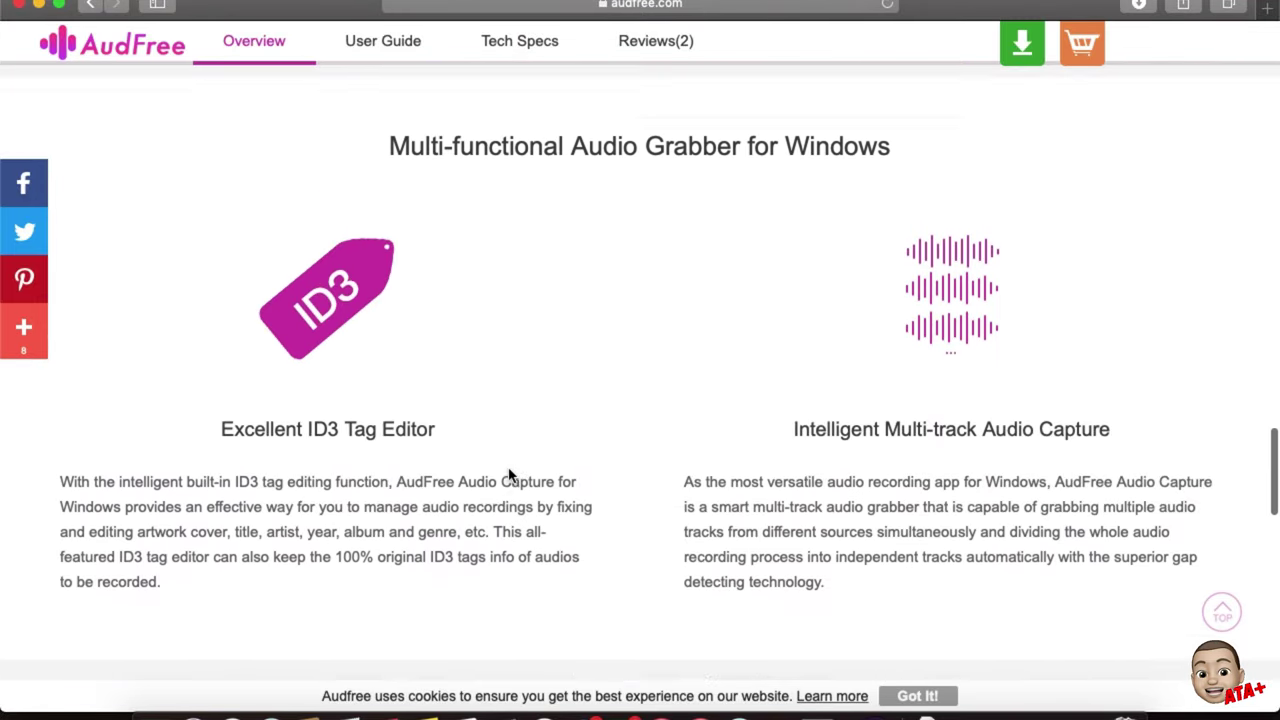
pyautogui.scroll(10, 508, 476)
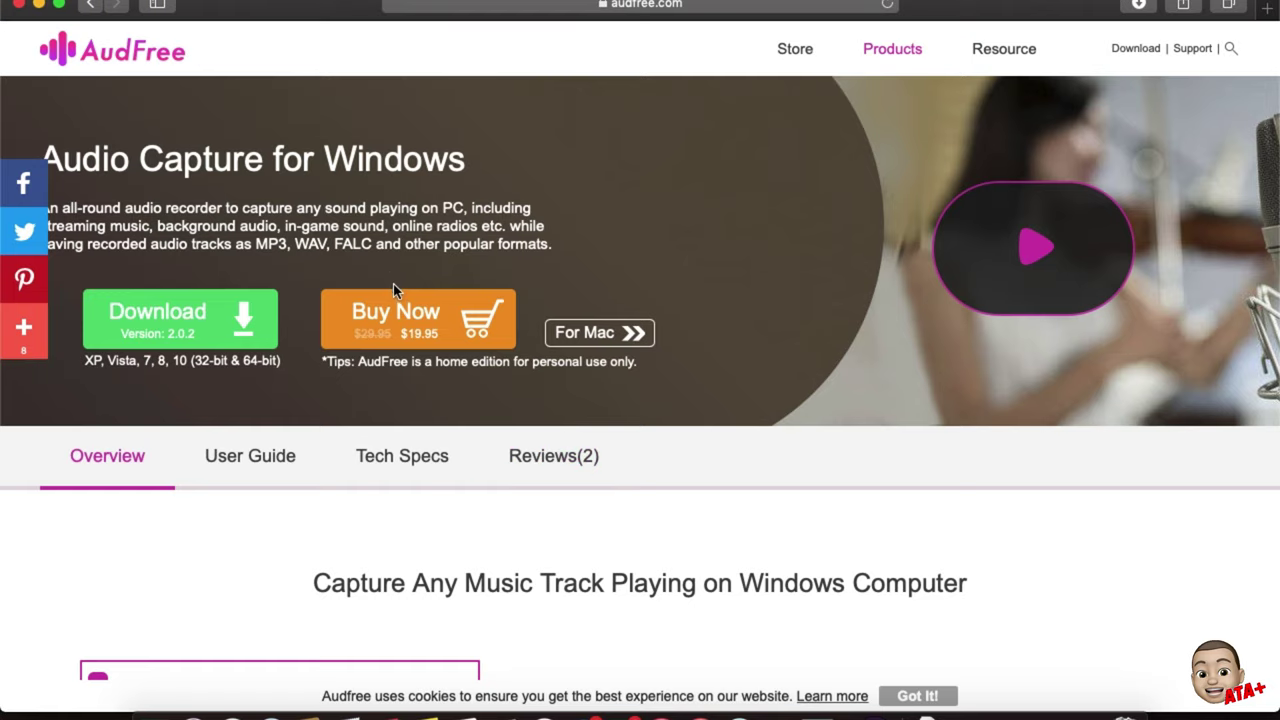
# Step: Open the order page in a new tab and review the $19.95 Single-User and $39.95 Family prices
pyautogui.keyDown('super'); pyautogui.click(405, 316); pyautogui.keyUp('super')
pyautogui.hotkey('ctrl', 'Tab')
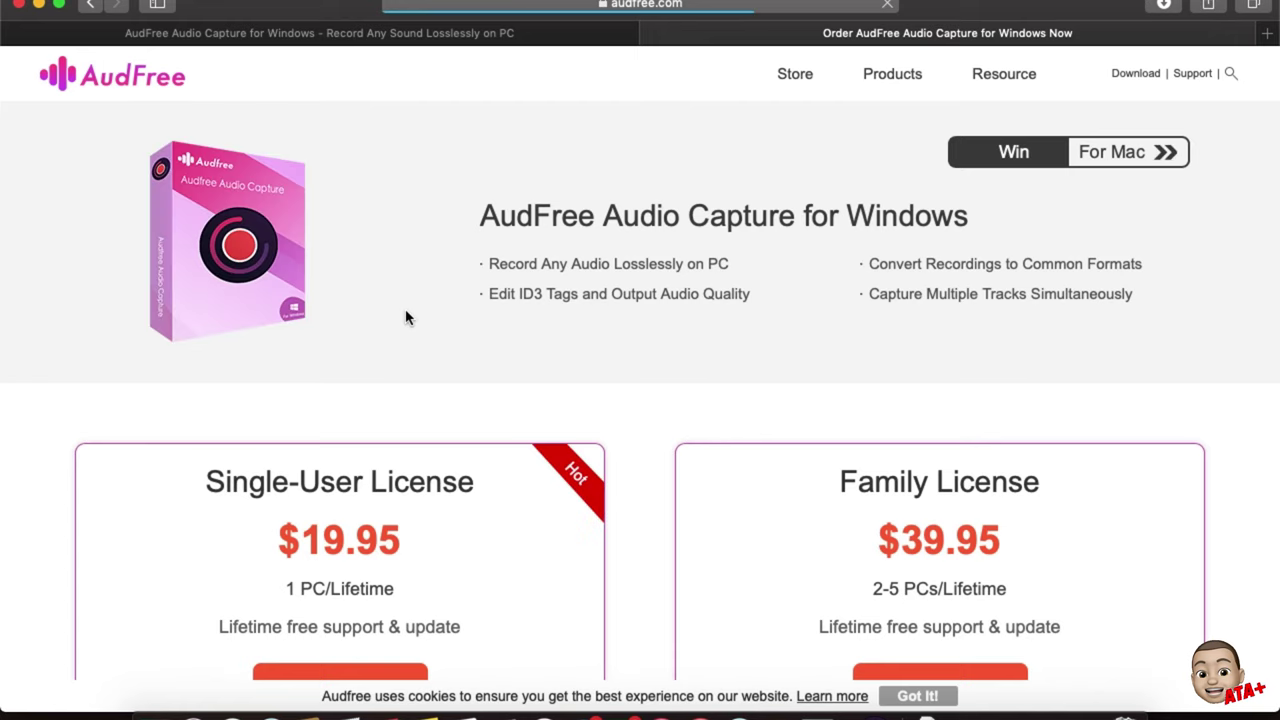
pyautogui.scroll(-3, 672, 408)
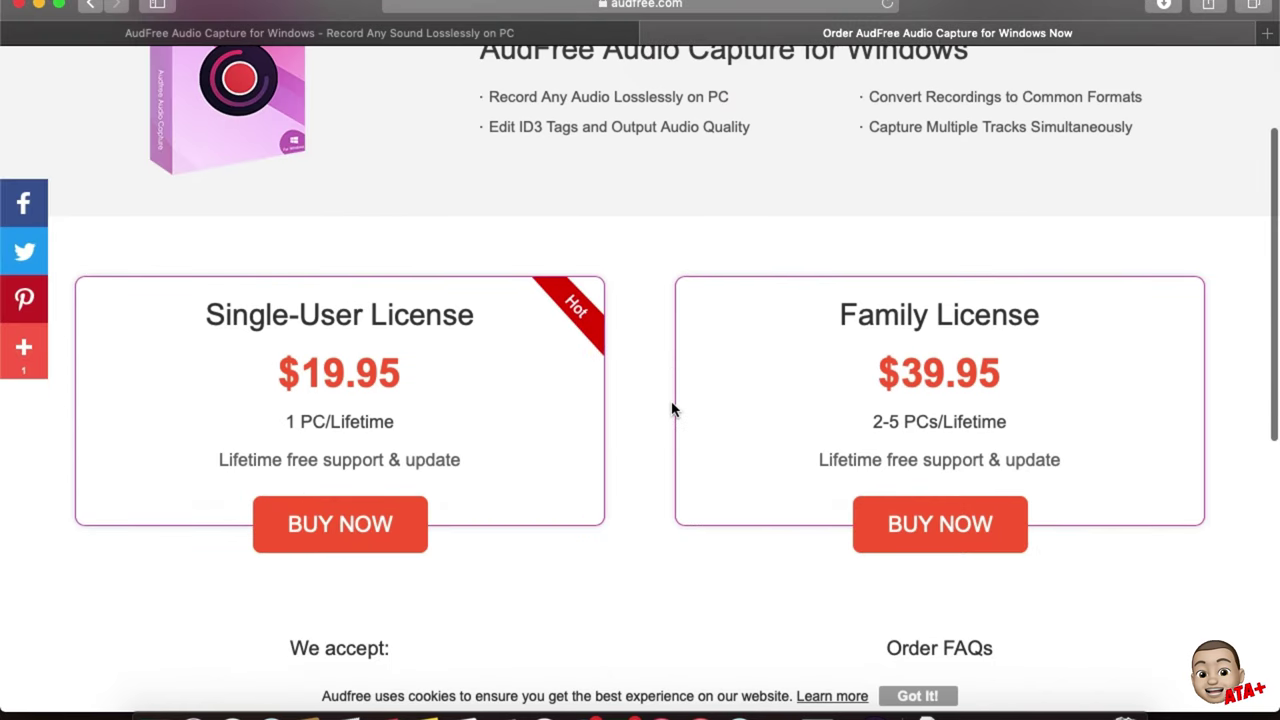
pyautogui.scroll(-5, 672, 408)
pyautogui.scroll(10, 672, 408)
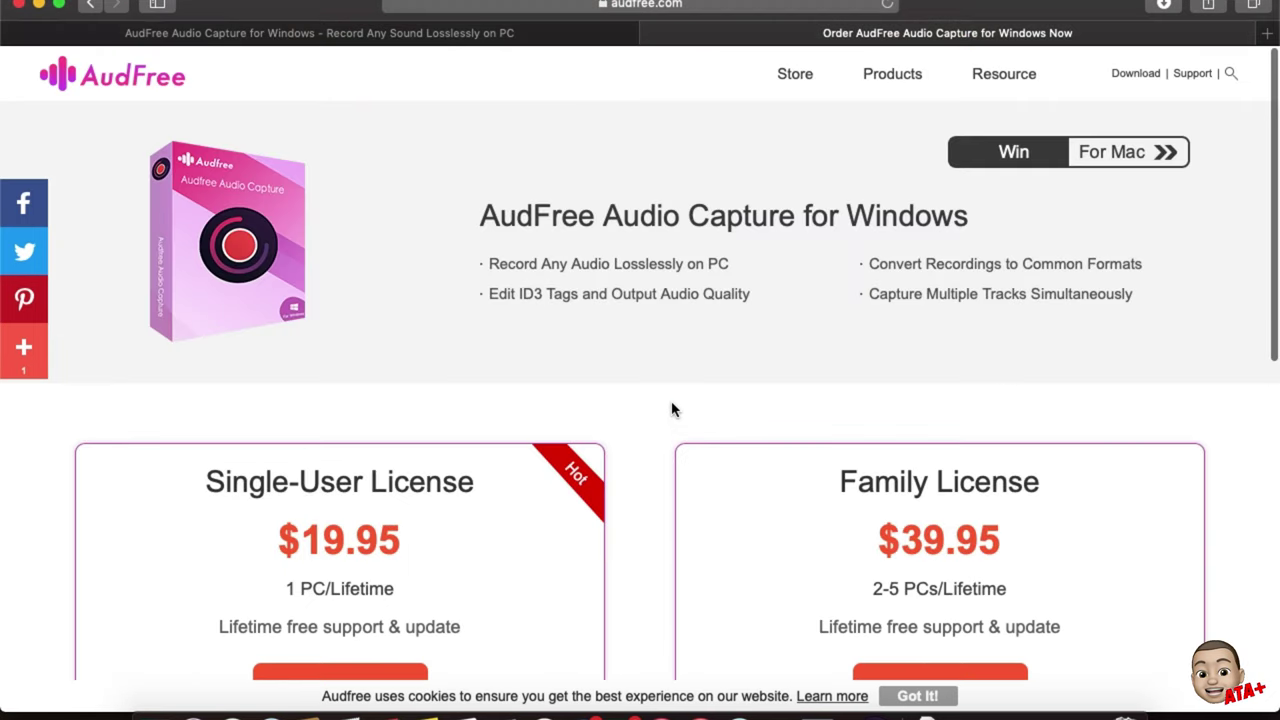
pyautogui.rightClick(672, 408)
pyautogui.click(624, 370)
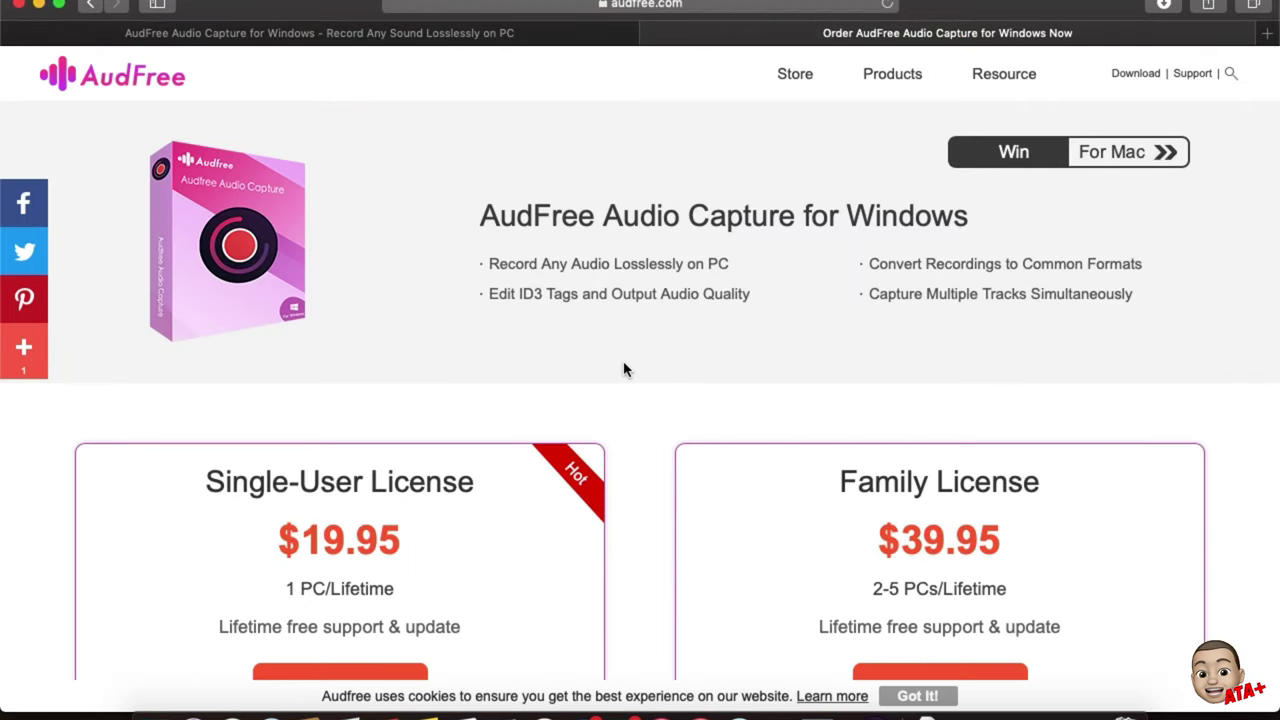